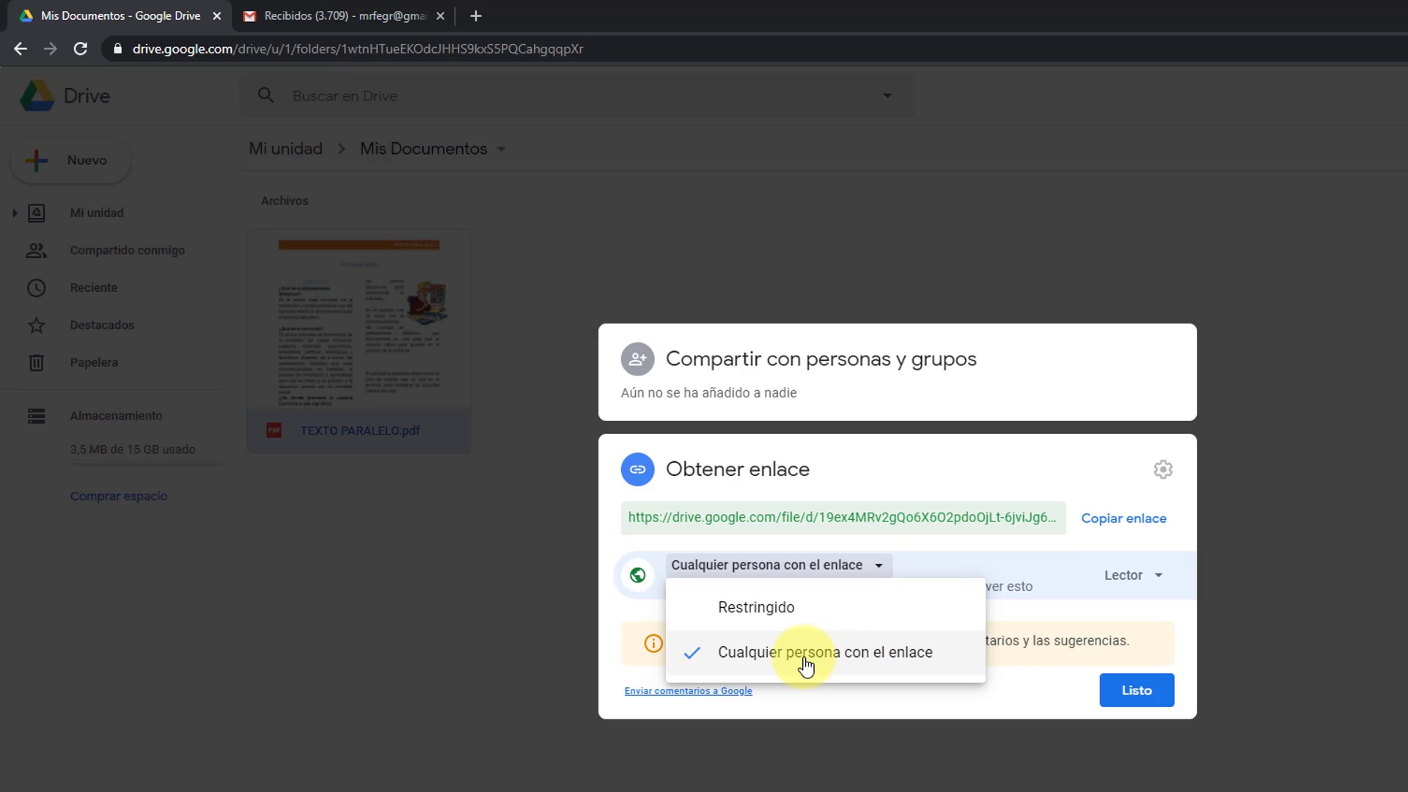
Step: Keep the PDF's public link access at Lector (view-only) and close the sharing settings
{"action": "left_click", "coordinate": [798, 654]}
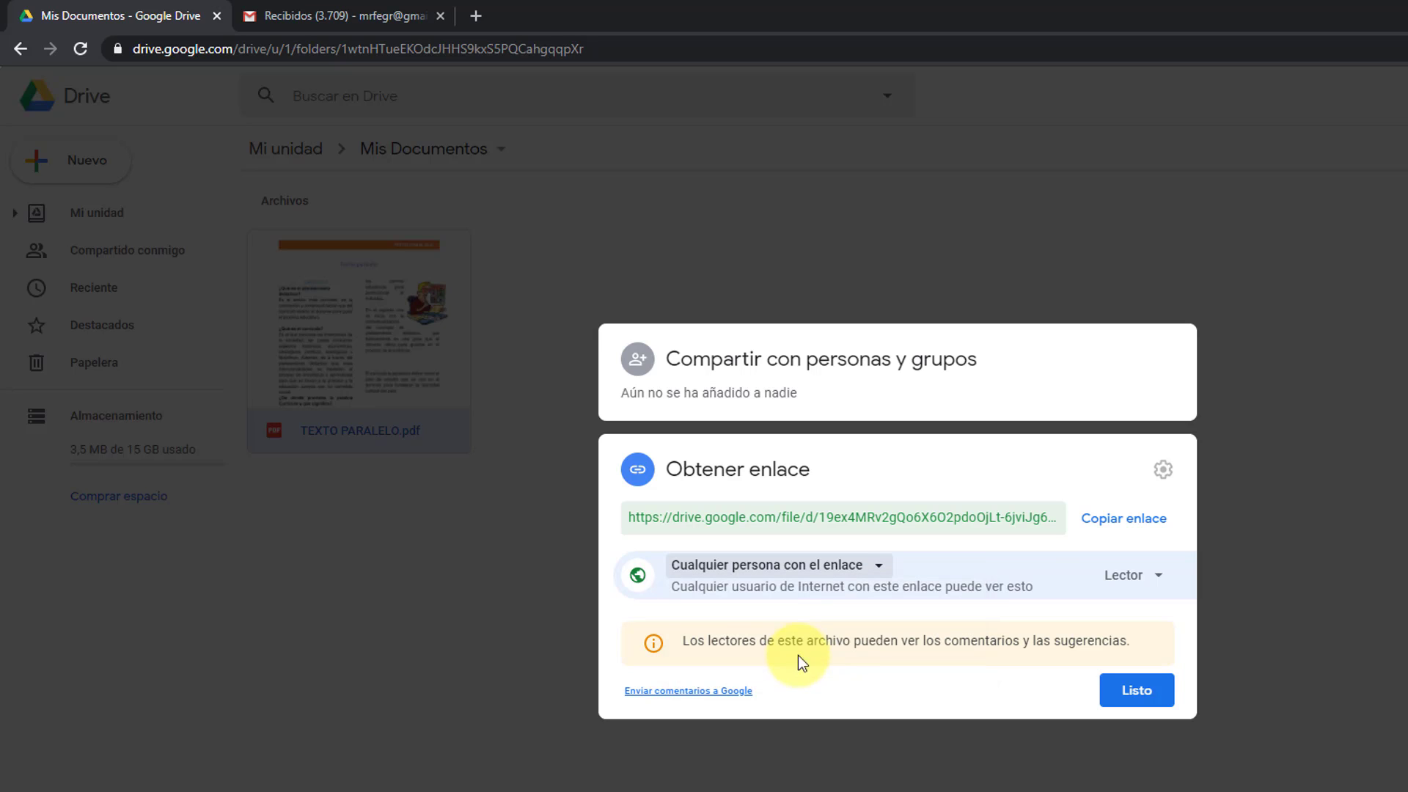
{"action": "left_click", "coordinate": [1156, 586]}
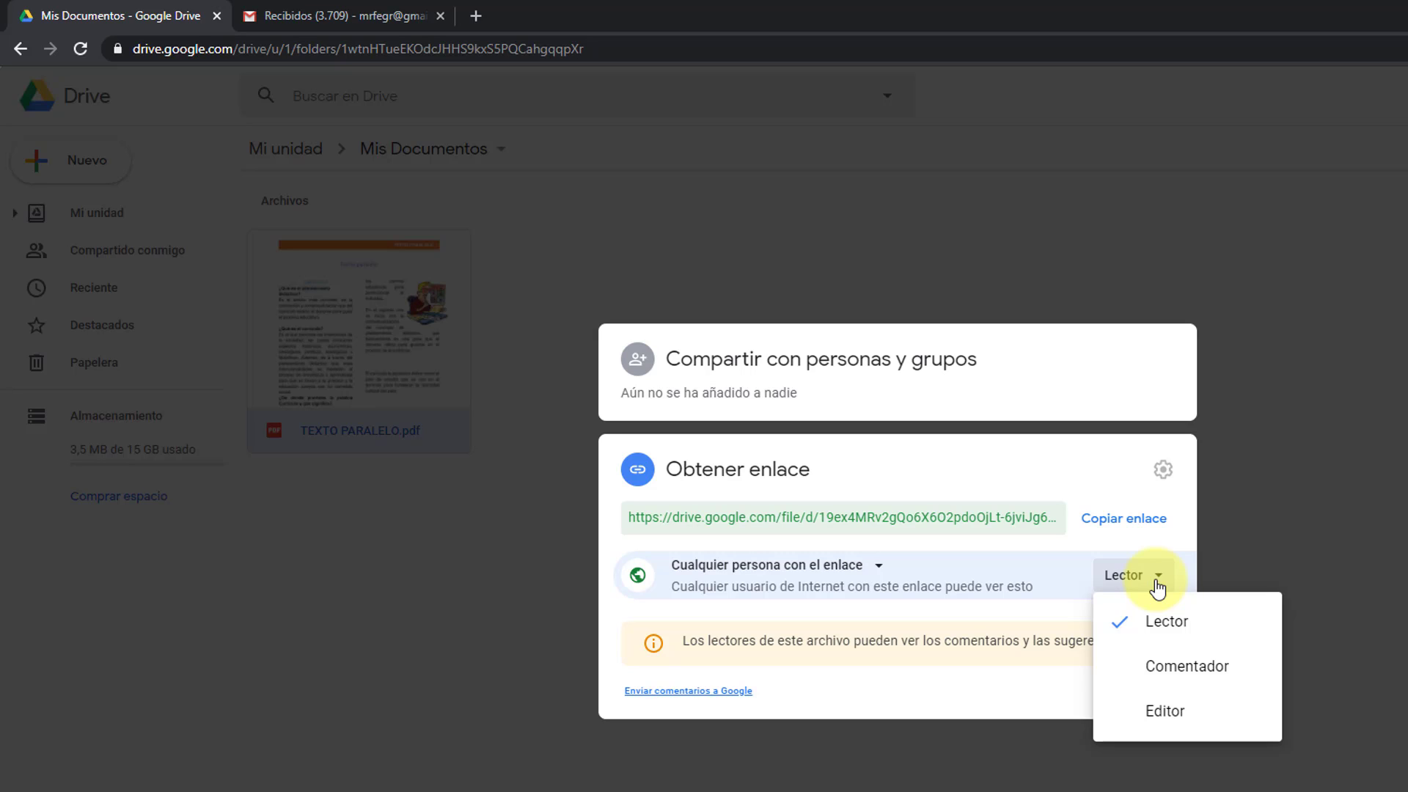
{"action": "left_click", "coordinate": [1192, 629]}
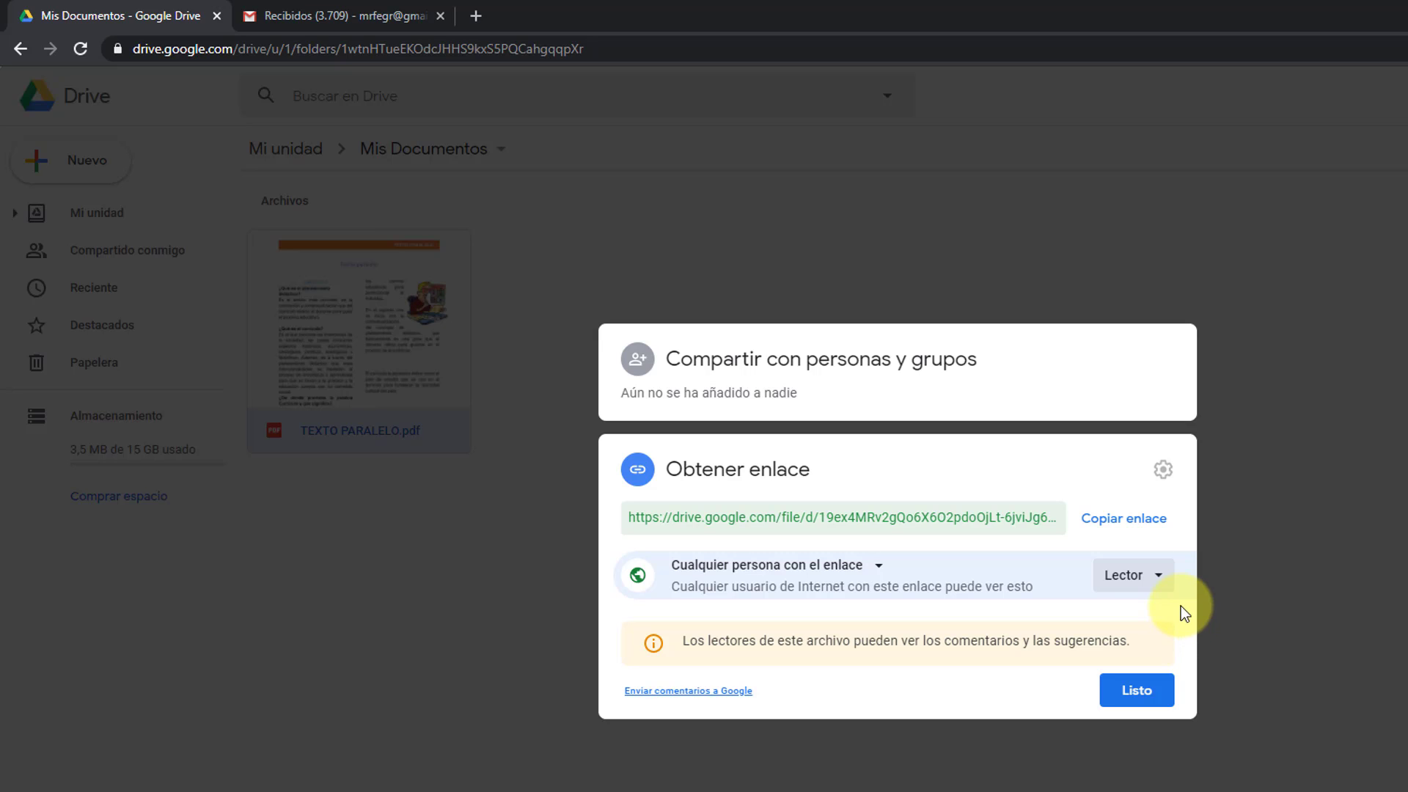
{"action": "left_click", "coordinate": [1146, 696]}
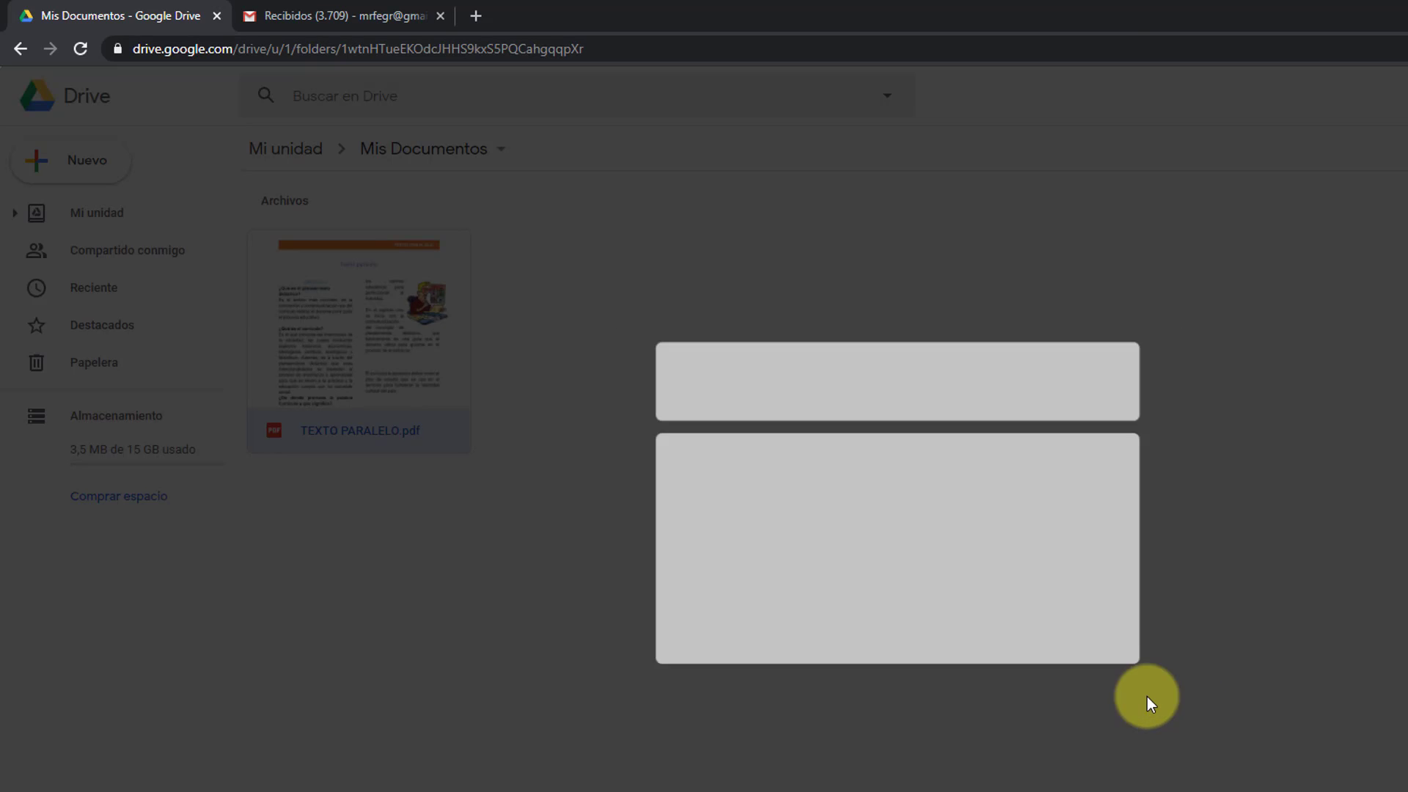
Step: Copy the shareable link for TEXTO PARALELO.pdf and open a new incognito window
{"action": "right_click", "coordinate": [384, 334]}
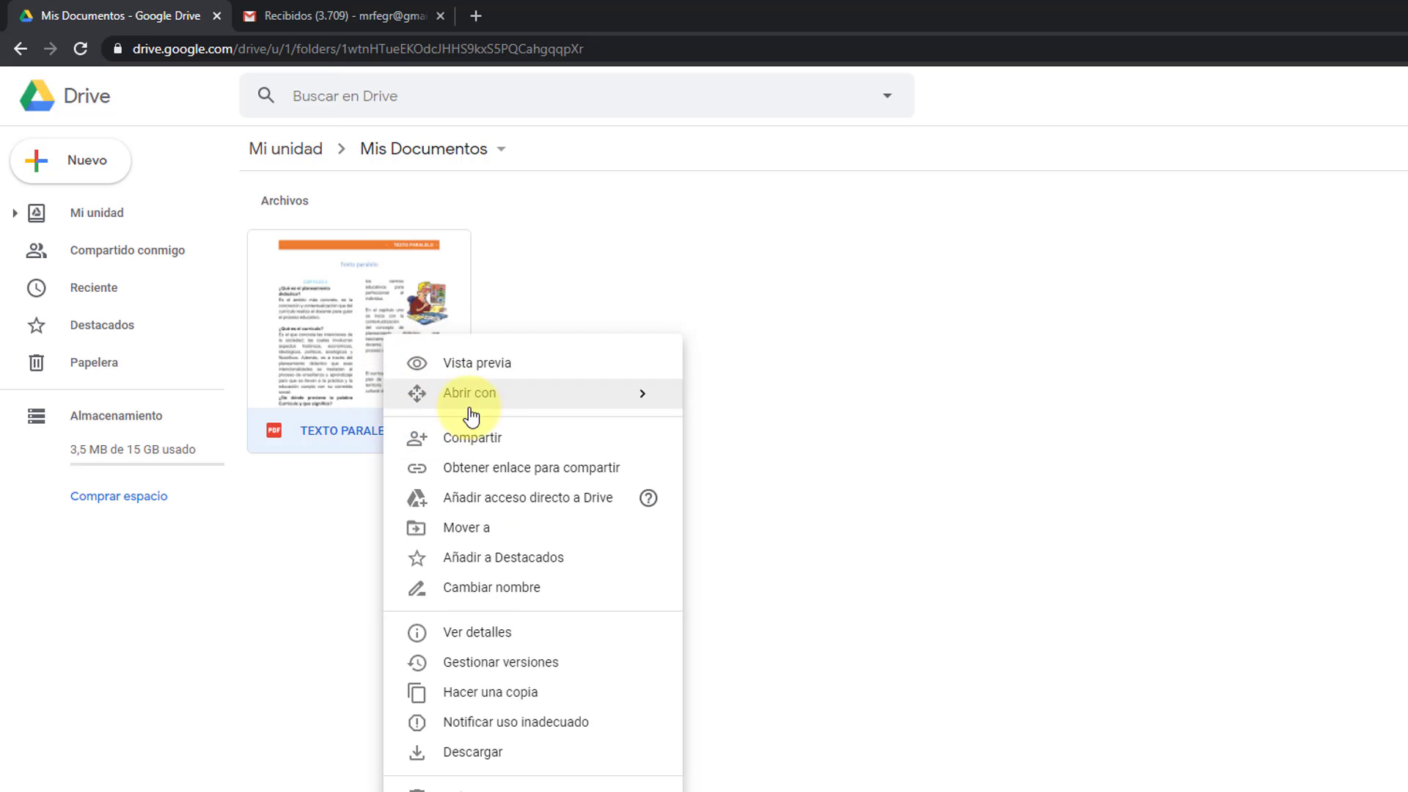
{"action": "left_click", "coordinate": [507, 470]}
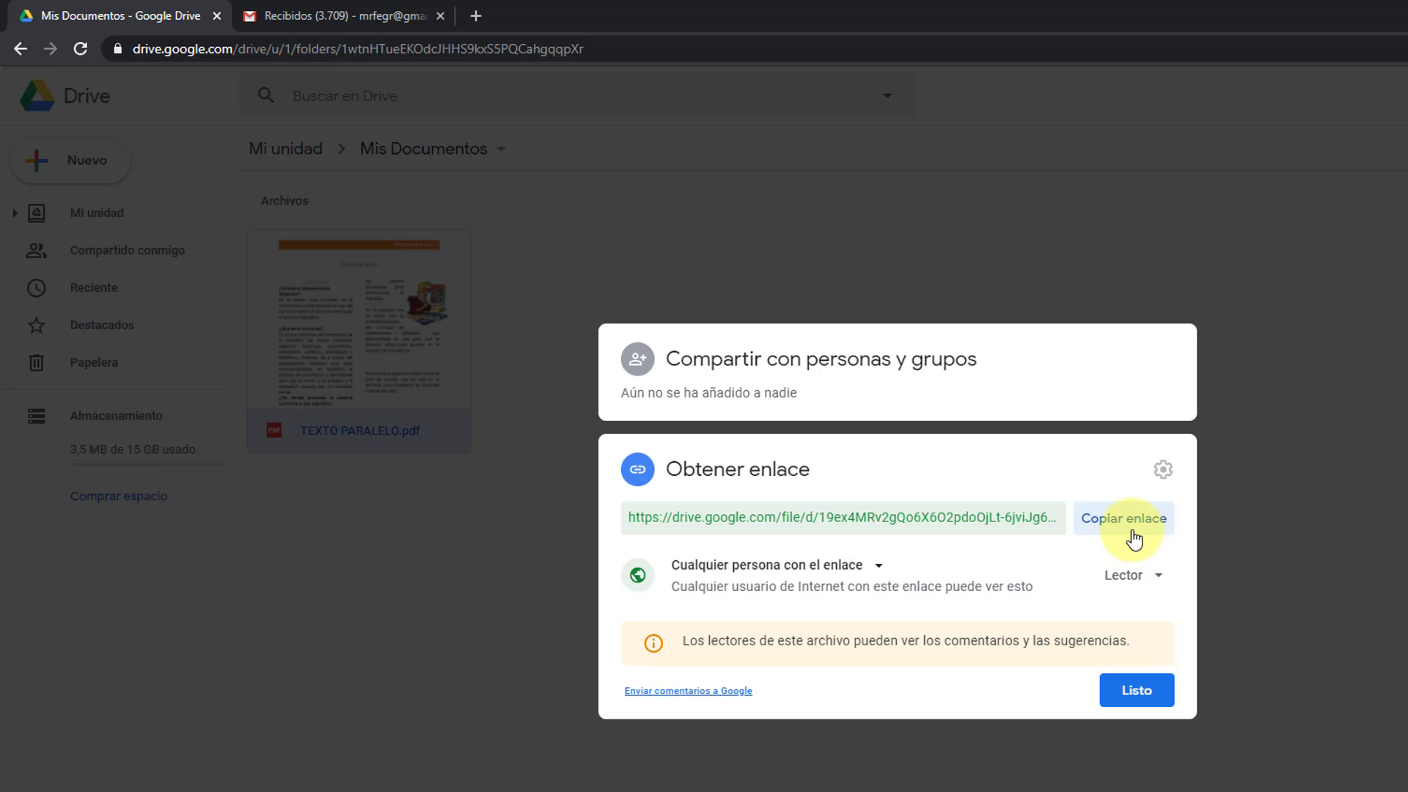
{"action": "left_click", "coordinate": [1127, 533]}
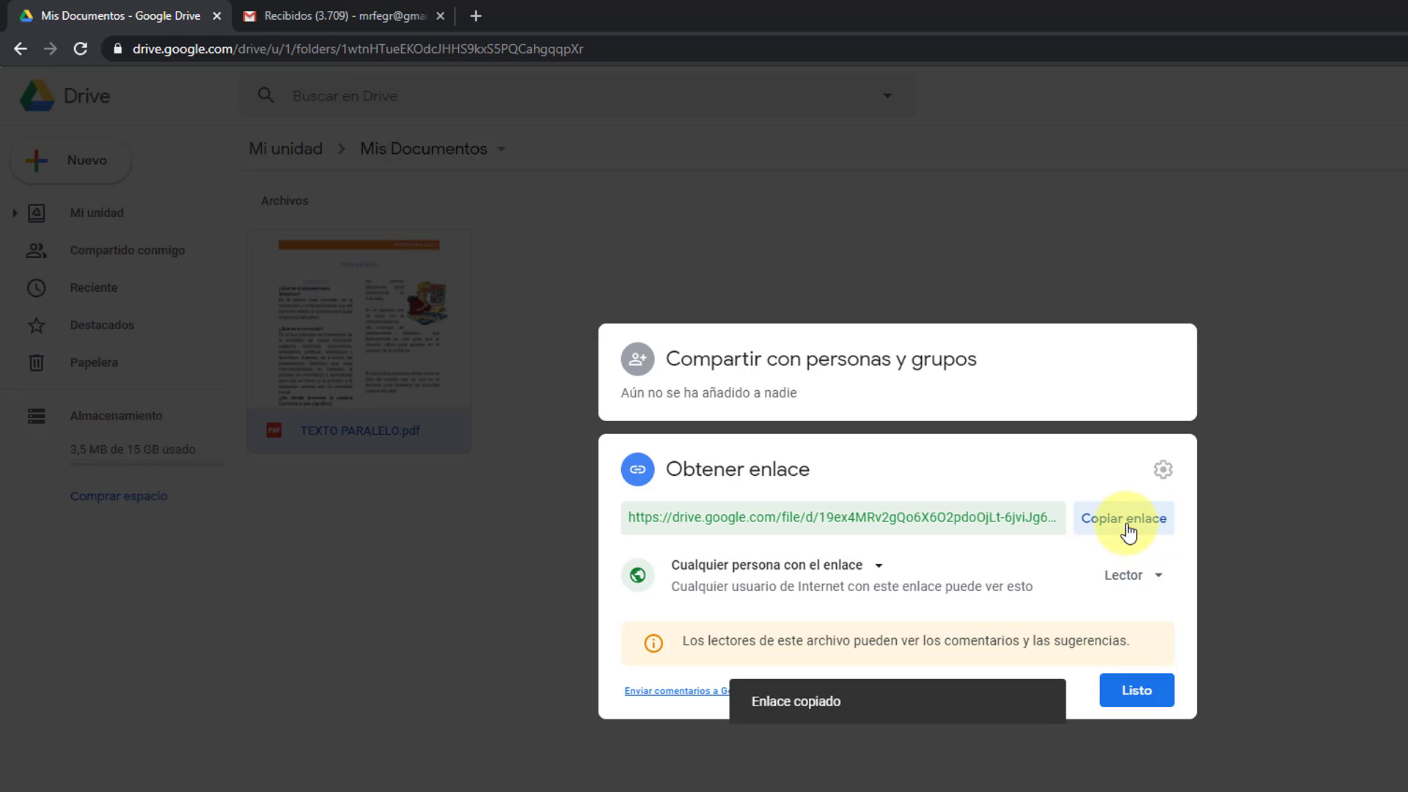
{"action": "left_click", "coordinate": [1393, 44]}
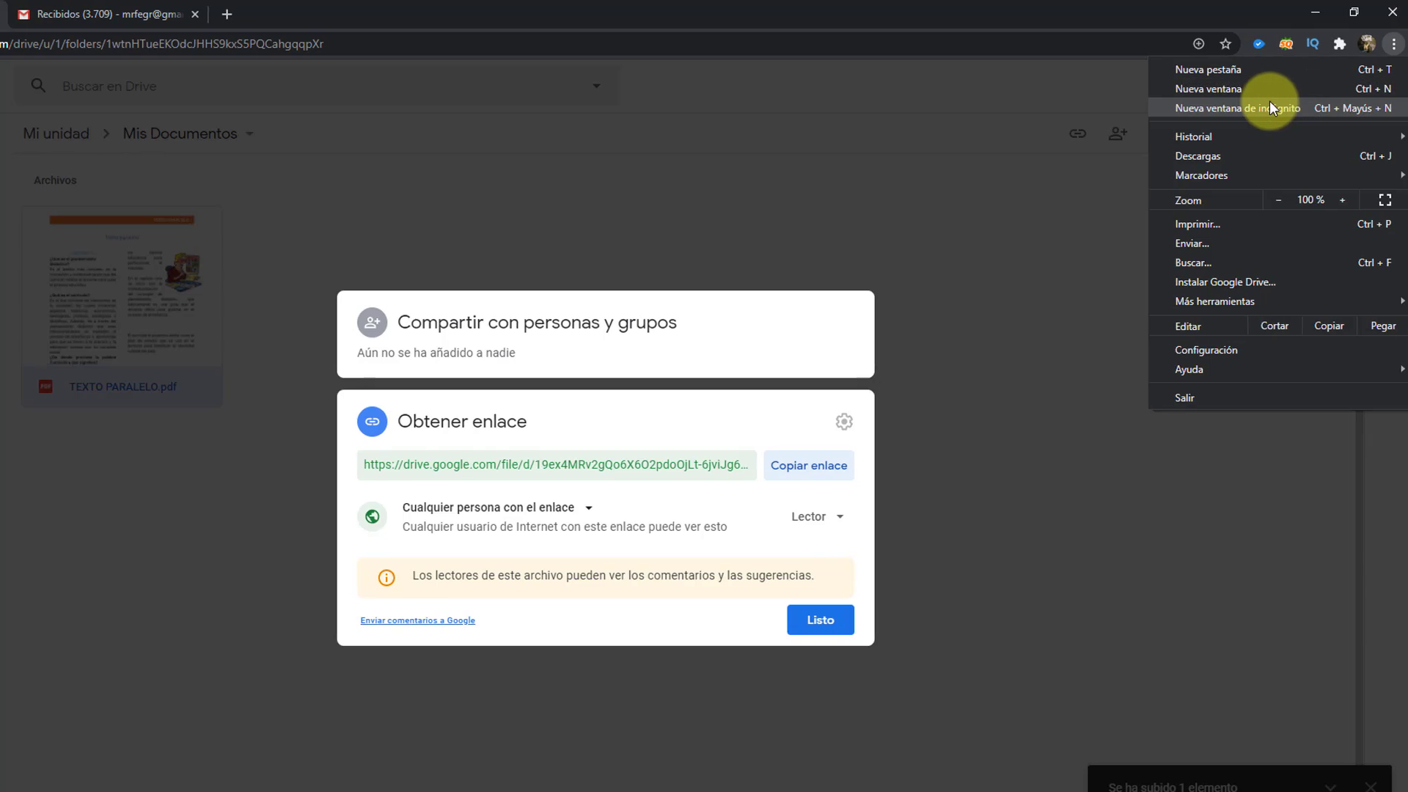
{"action": "left_click", "coordinate": [1271, 108]}
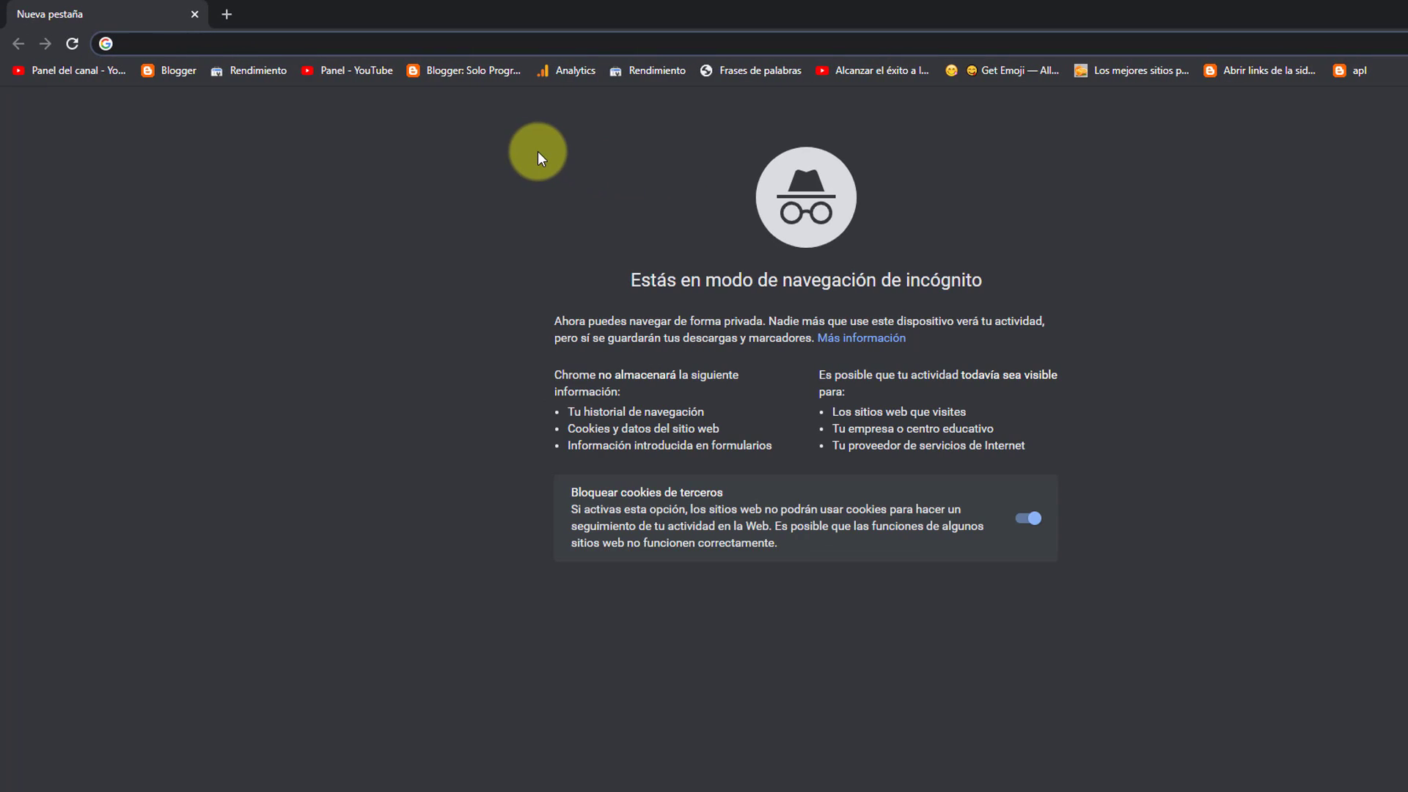
Step: Paste the copied Drive link into the incognito address bar and load it
{"action": "key", "text": "Return"}
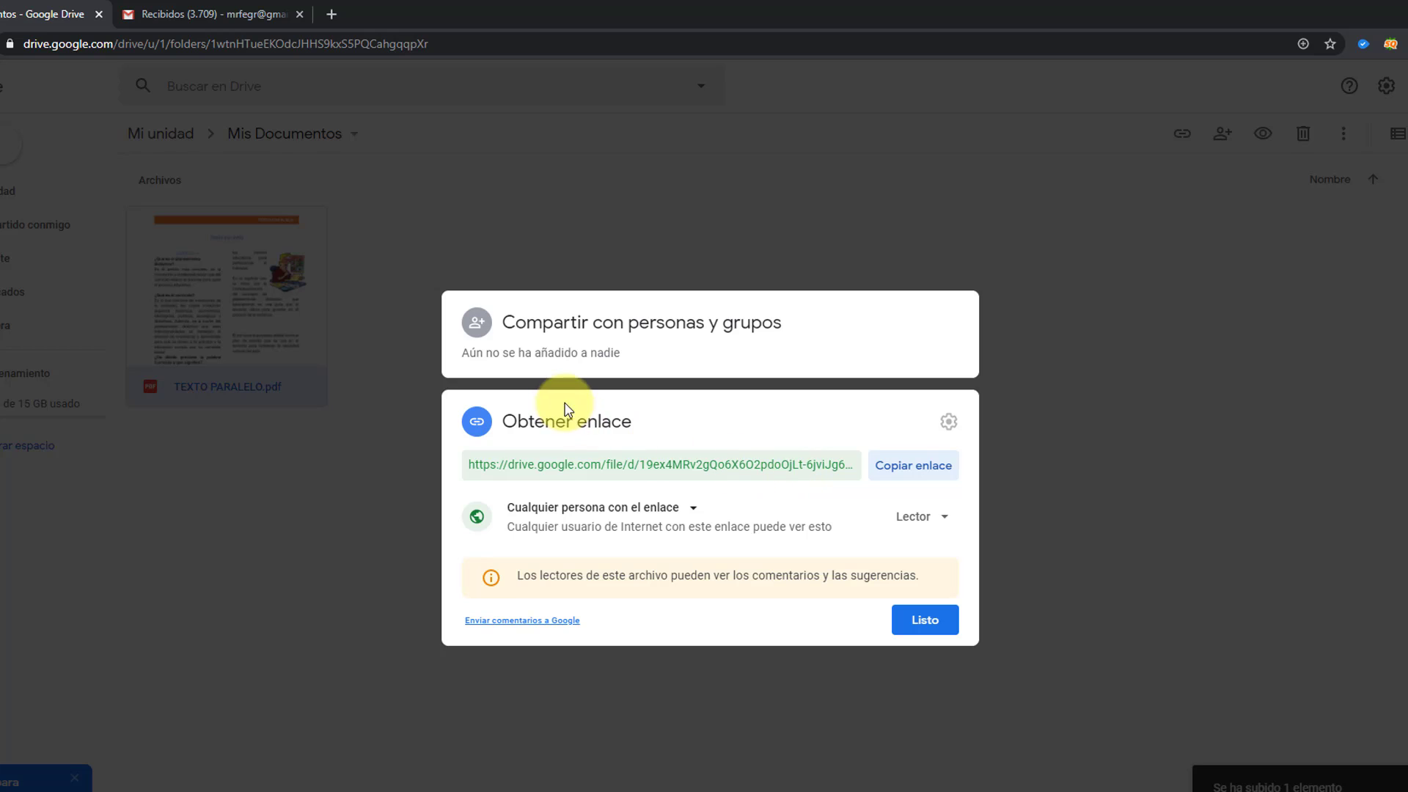
Step: Share TEXTO PARALELO.pdf with the suggested contact and write the note 'Aqui esta mi documento..'
{"action": "left_click", "coordinate": [311, 473]}
{"action": "right_click", "coordinate": [253, 298]}
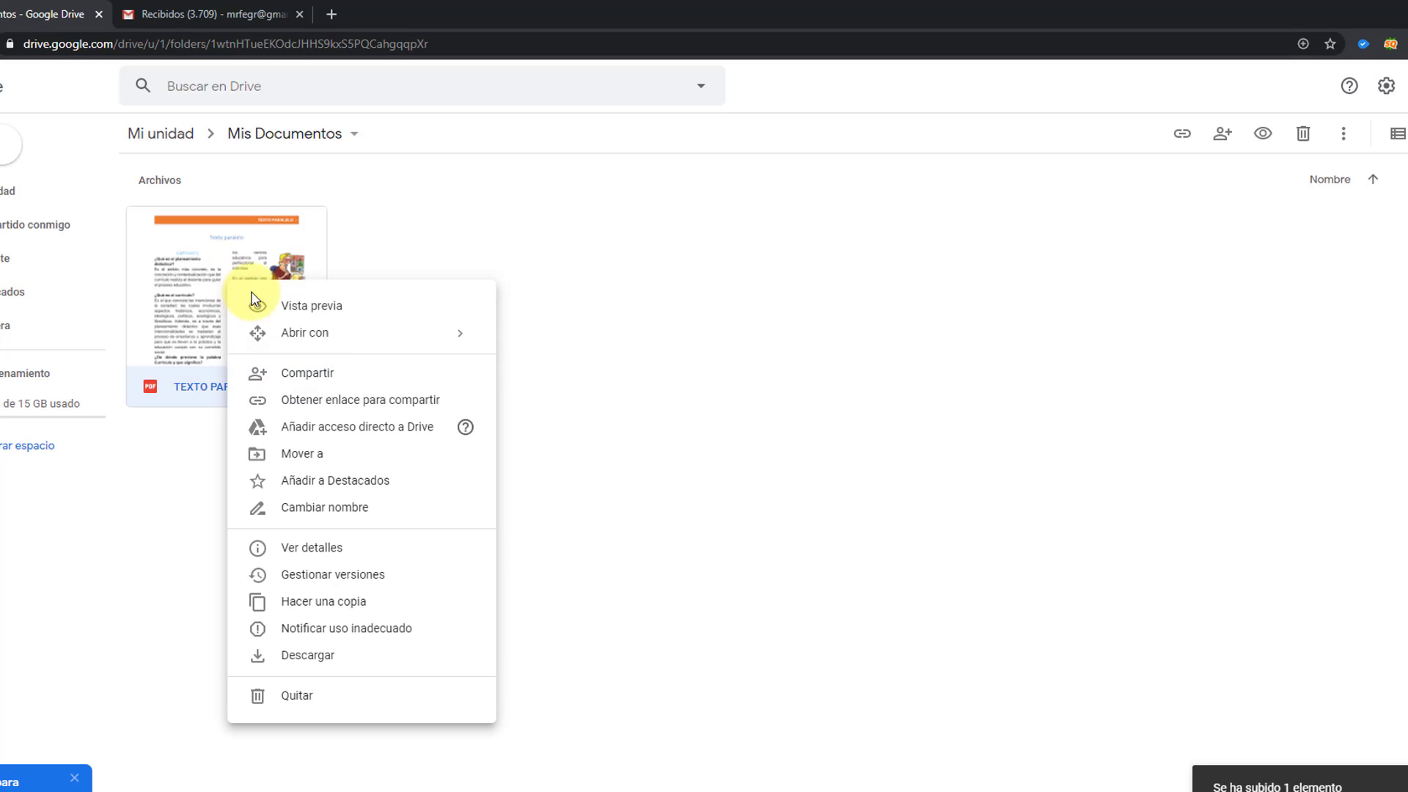
{"action": "left_click", "coordinate": [318, 373]}
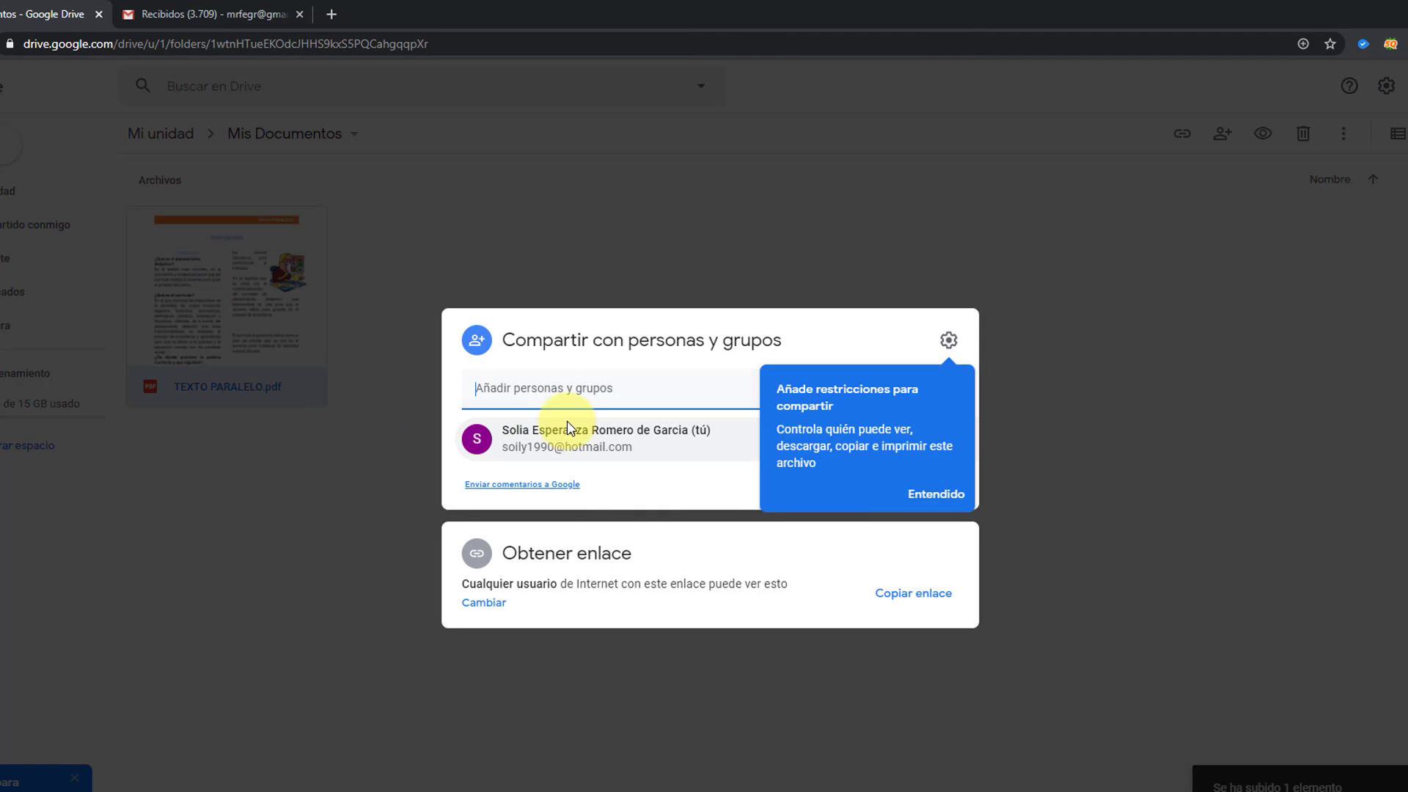
{"action": "left_click", "coordinate": [936, 494]}
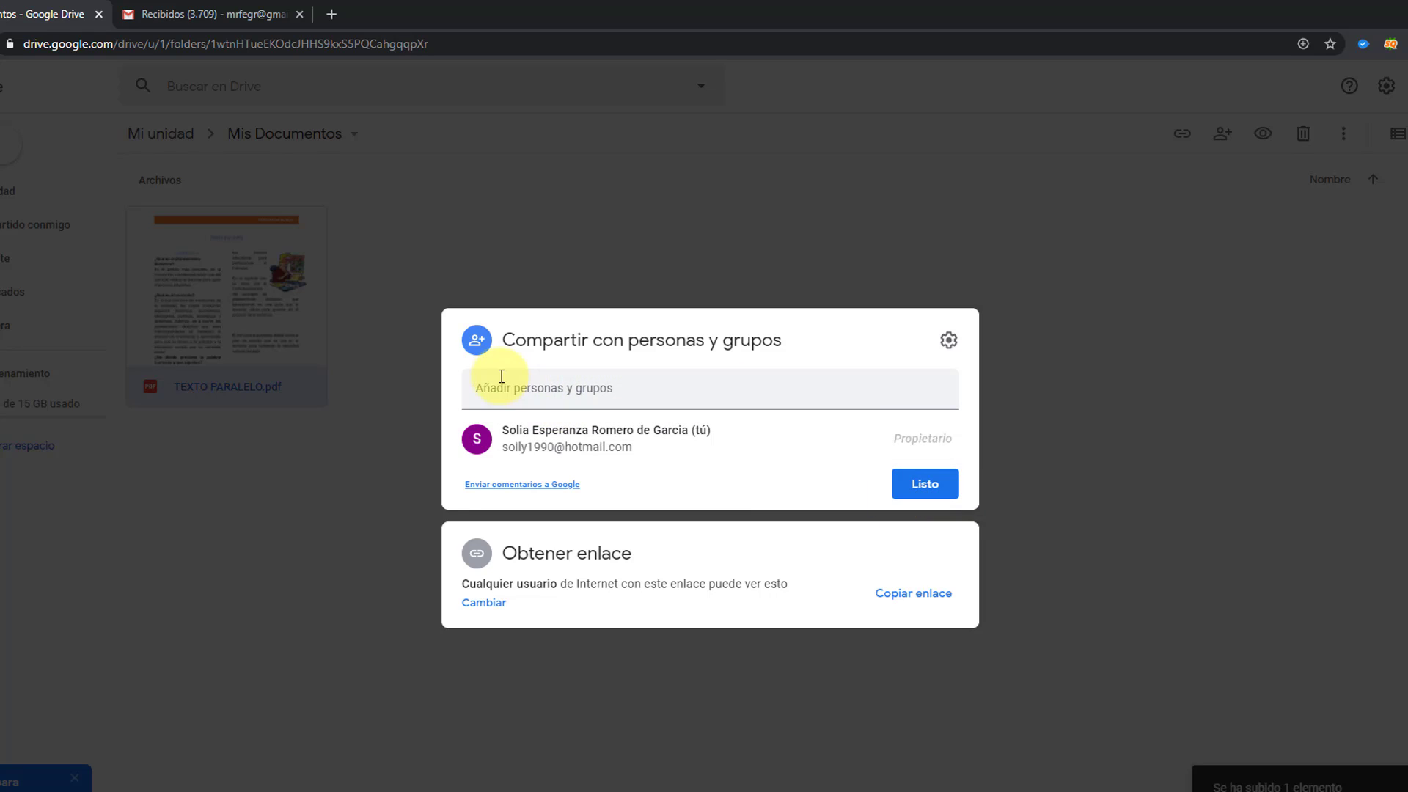
{"action": "left_click", "coordinate": [532, 387]}
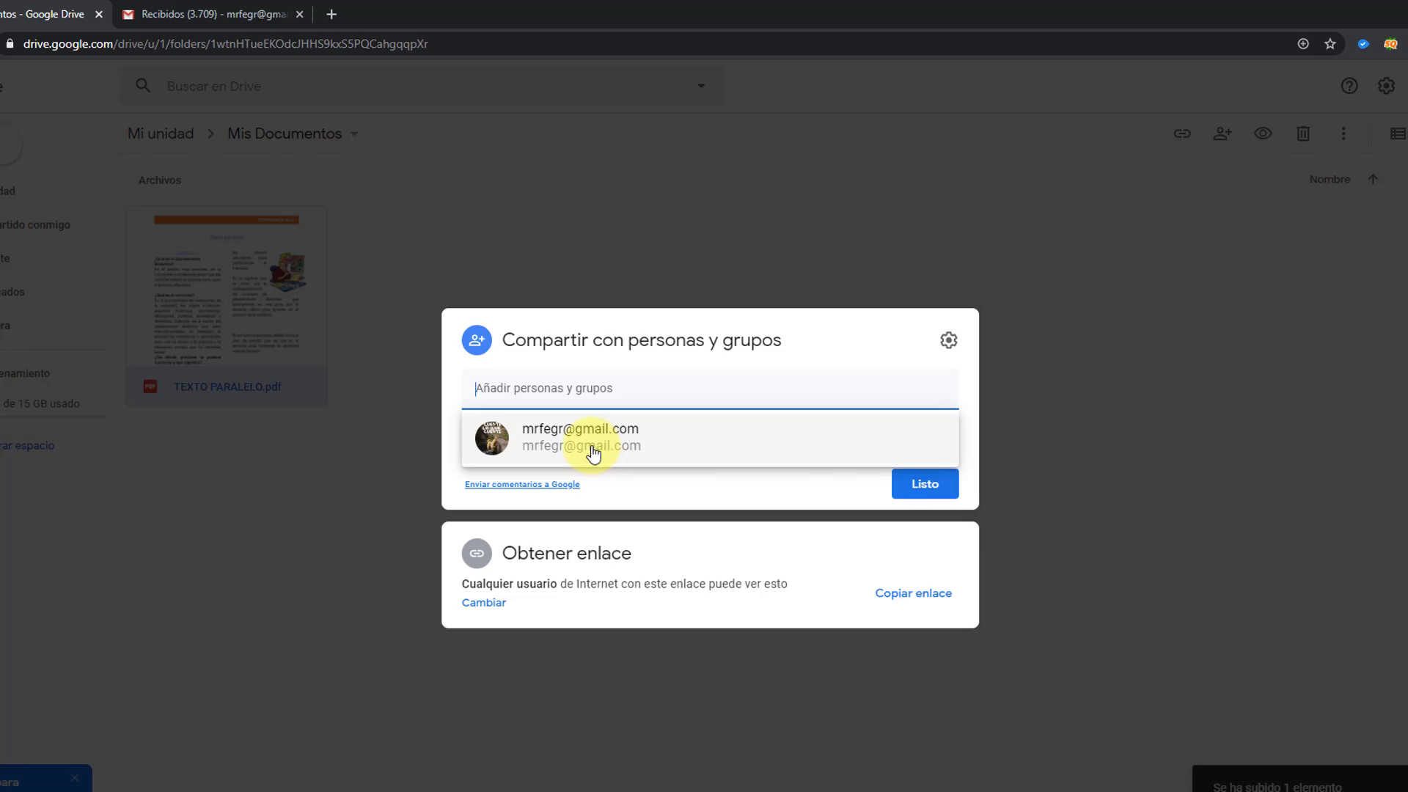
{"action": "mouse_move", "coordinate": [587, 448]}
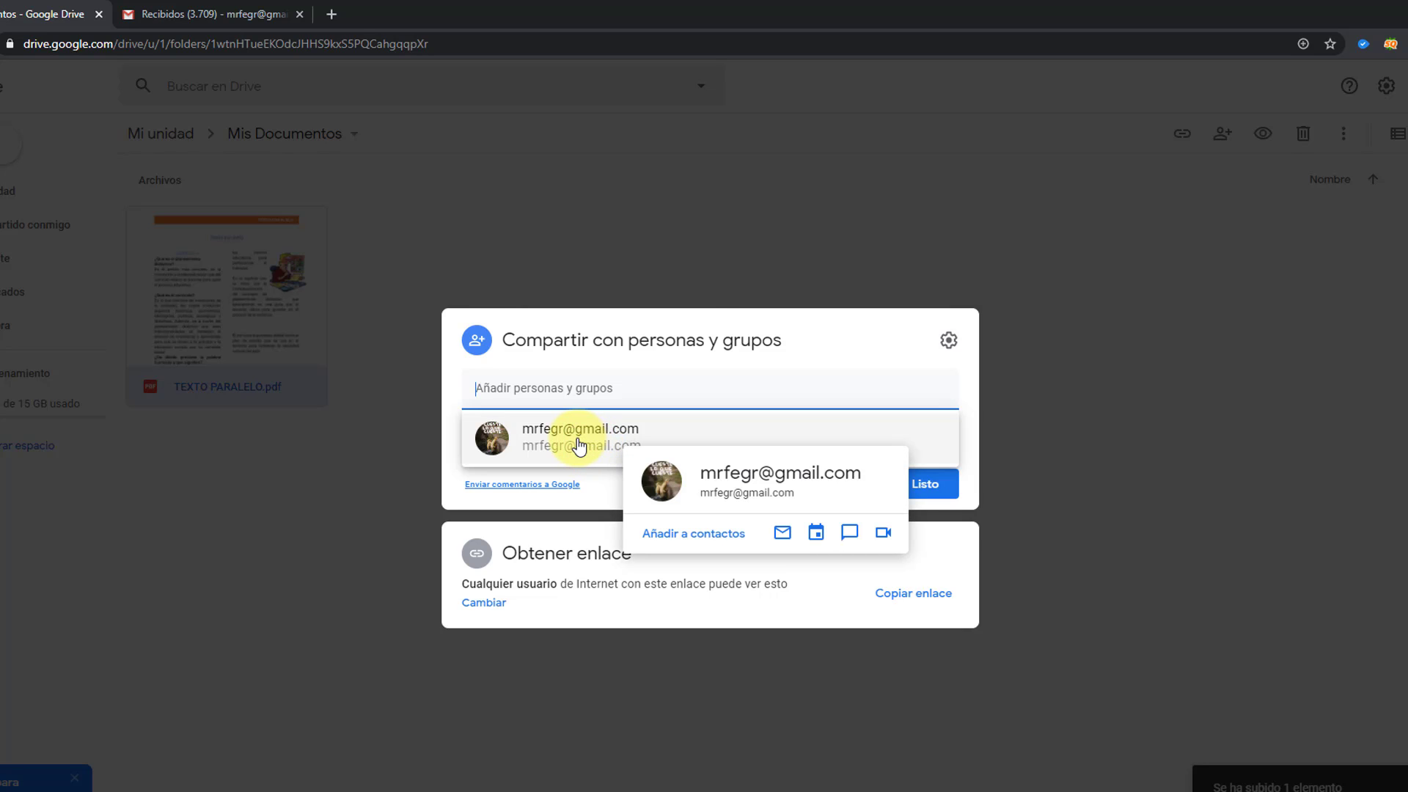
{"action": "left_click", "coordinate": [580, 445]}
{"action": "left_click", "coordinate": [622, 462]}
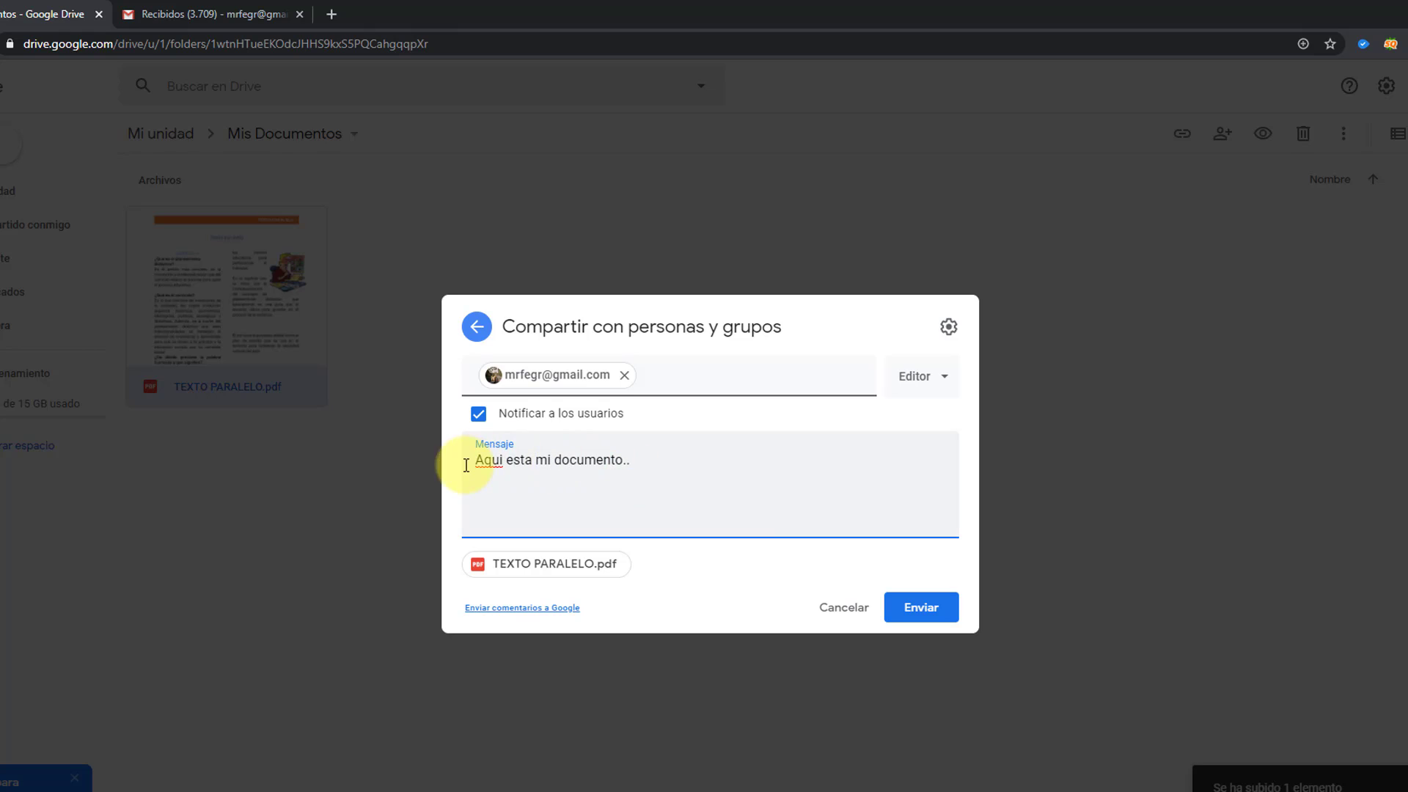
Step: Correct 'Aqui' to 'Aquí', set the contact's role to Lector, and send the invitation
{"action": "right_click", "coordinate": [489, 460]}
{"action": "left_click", "coordinate": [555, 477]}
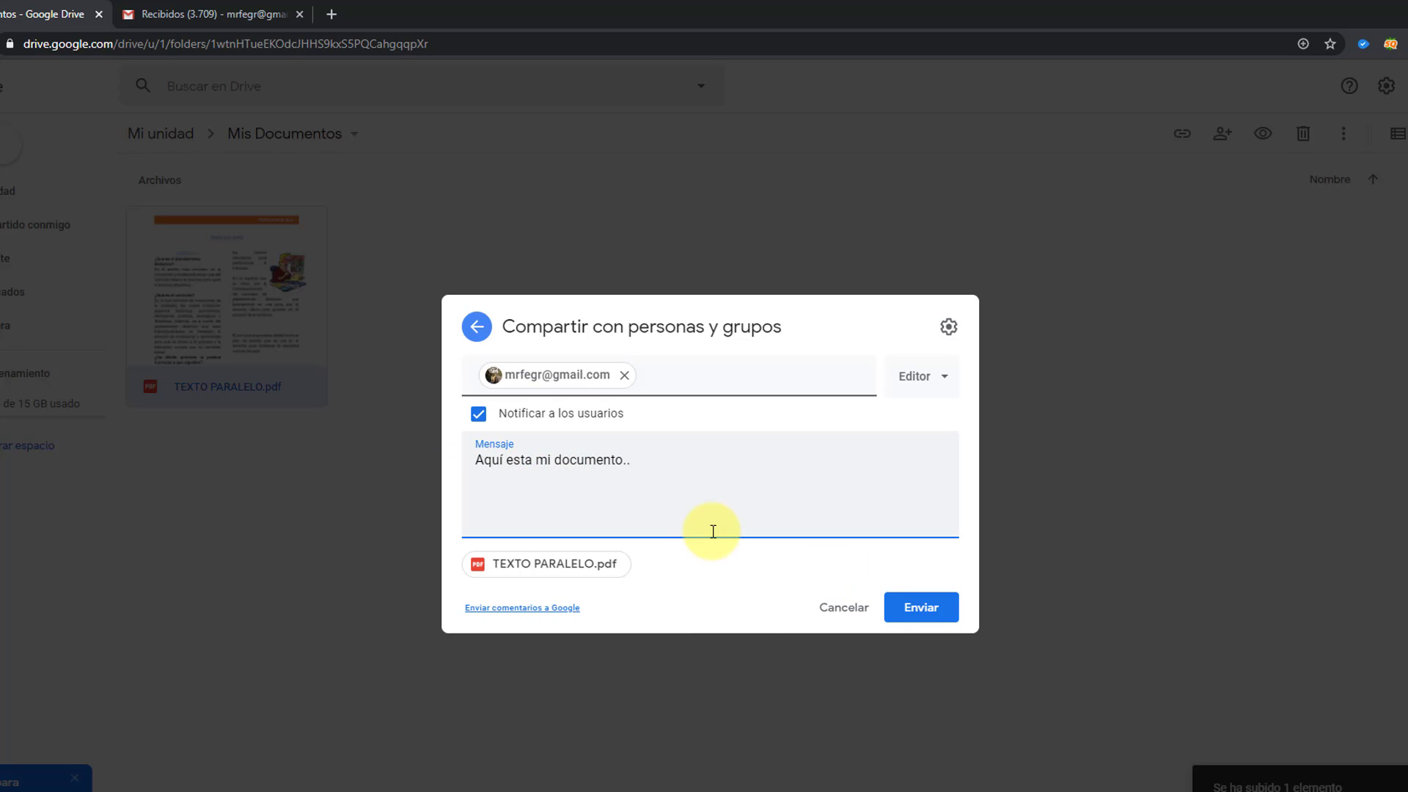
{"action": "left_click", "coordinate": [938, 384]}
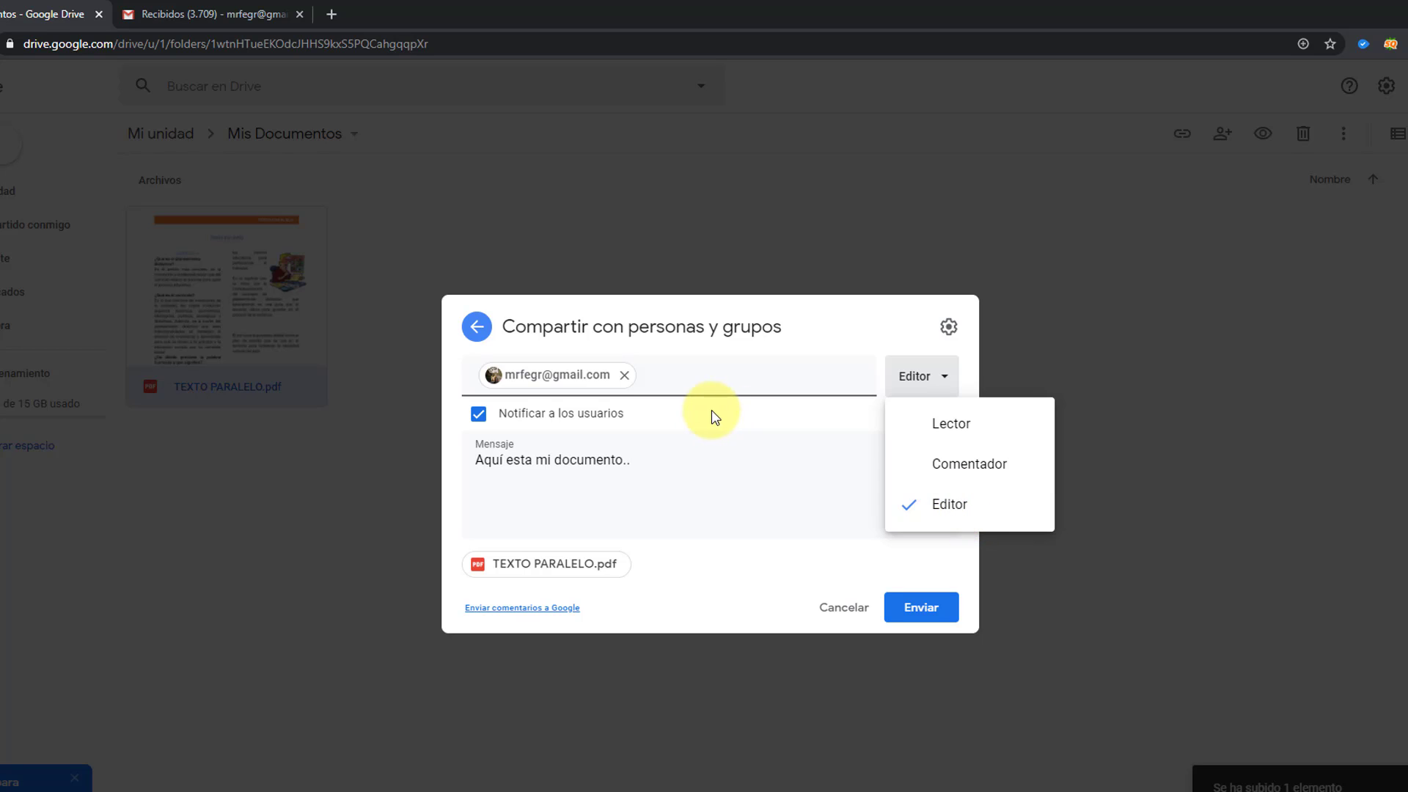
{"action": "left_click", "coordinate": [967, 432]}
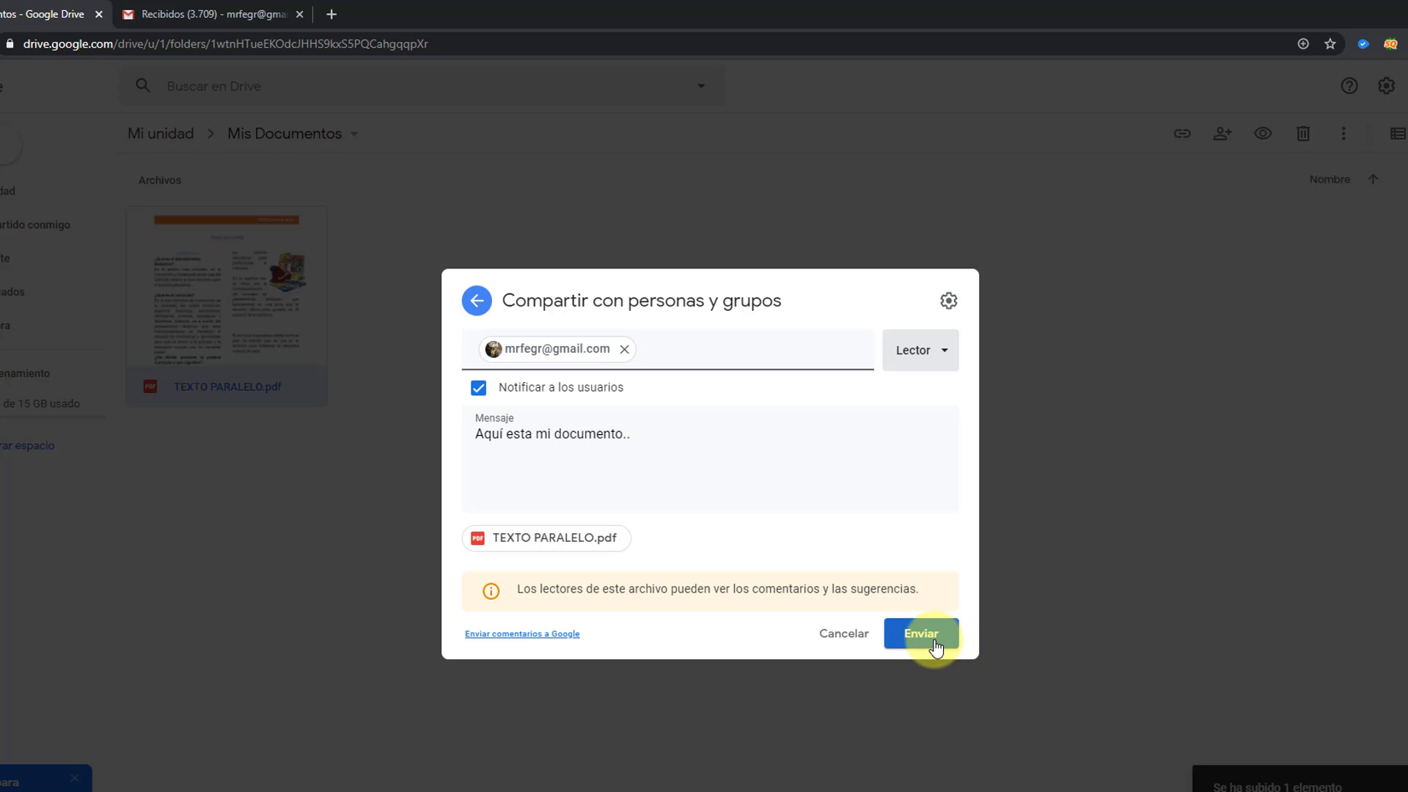
{"action": "left_click", "coordinate": [912, 636]}
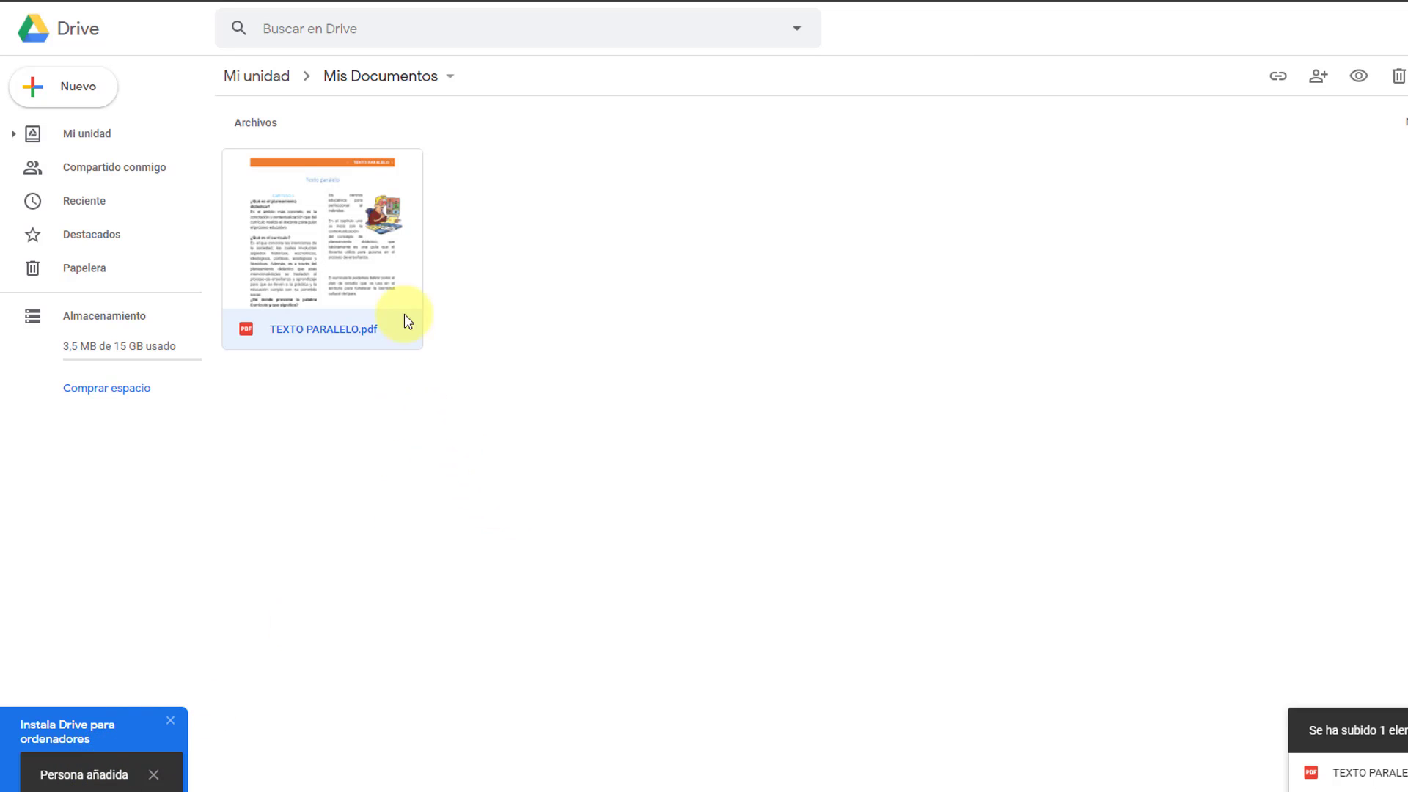
Step: Reopen the PDF's sharing settings, review the contact's Lector role, and close without changes
{"action": "right_click", "coordinate": [347, 247]}
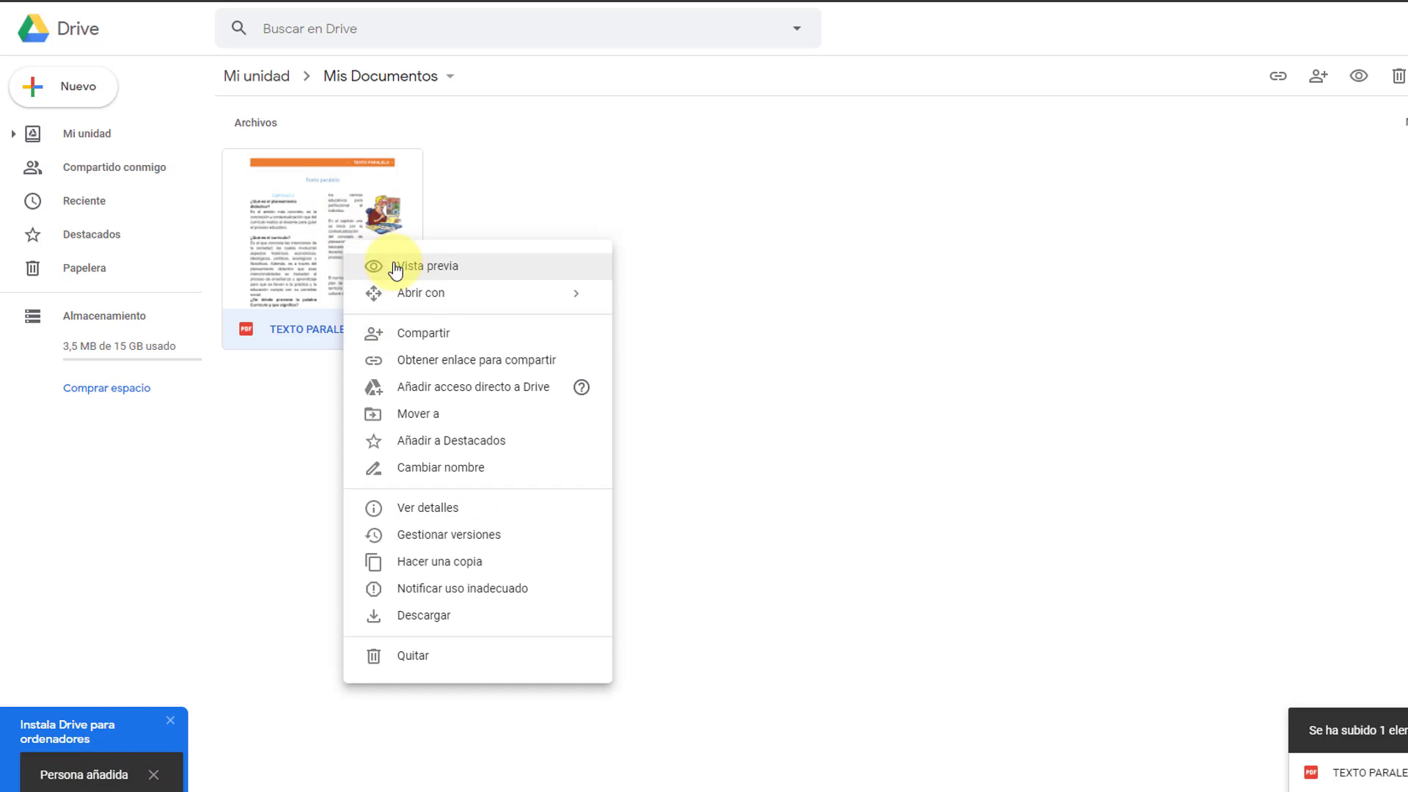
{"action": "left_click", "coordinate": [440, 334]}
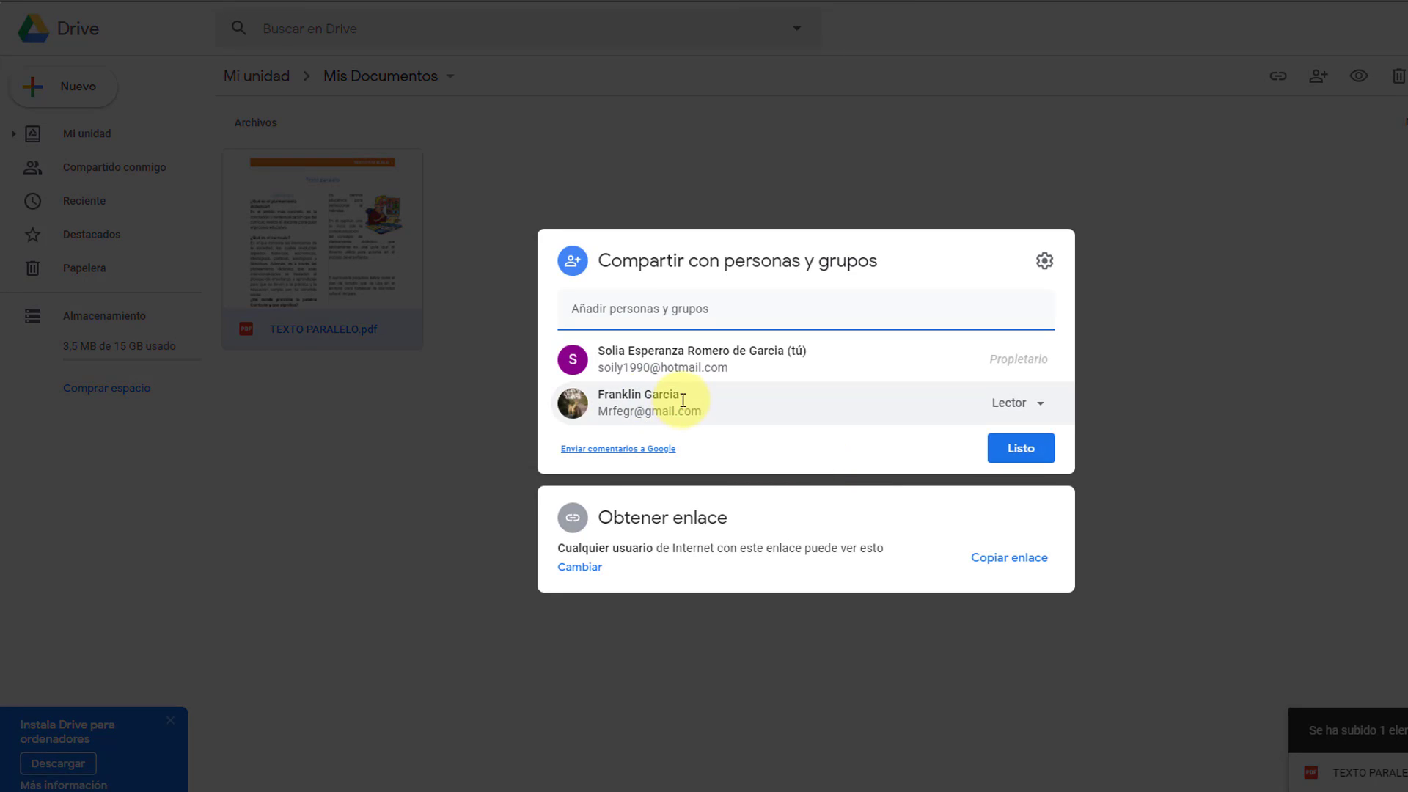
{"action": "mouse_move", "coordinate": [741, 393]}
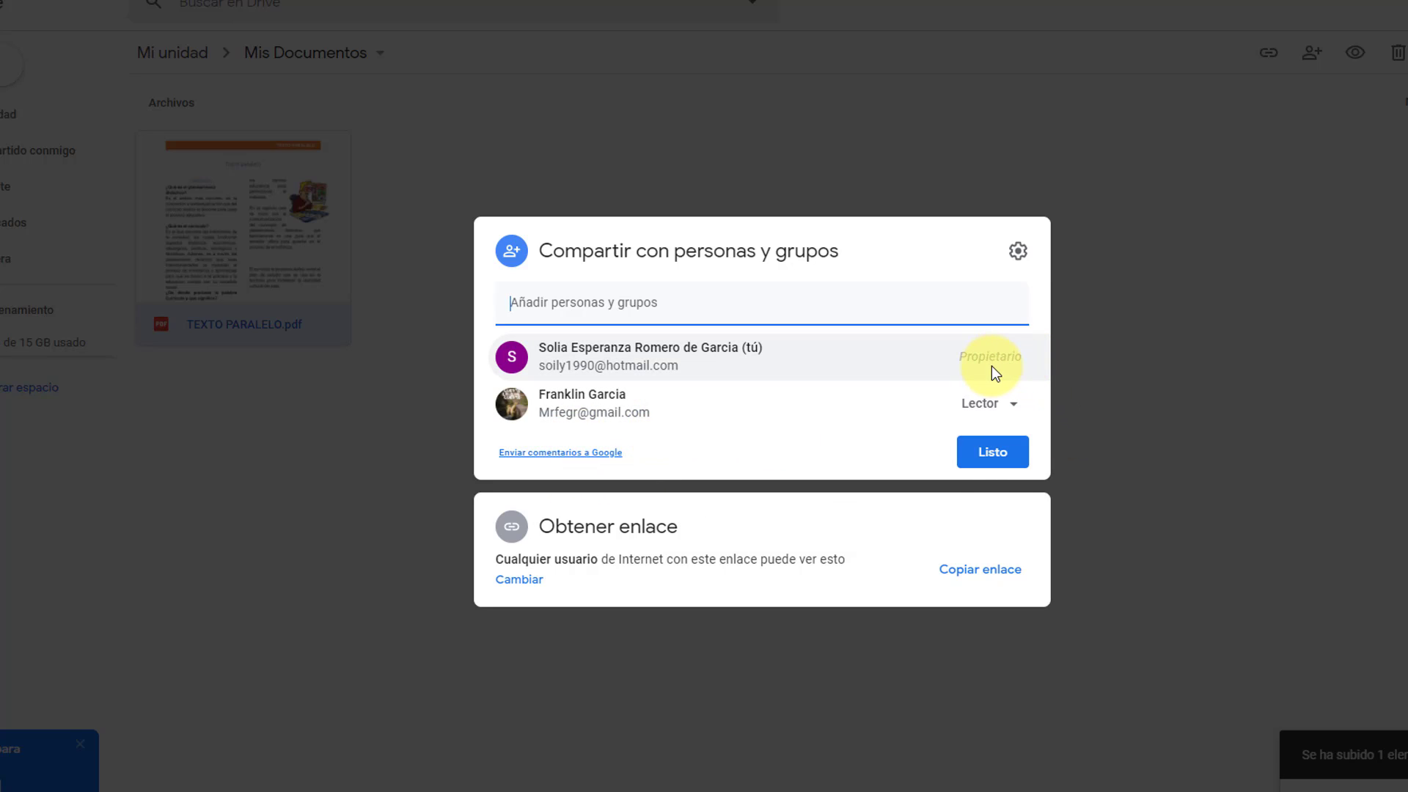
{"action": "left_click", "coordinate": [1017, 412]}
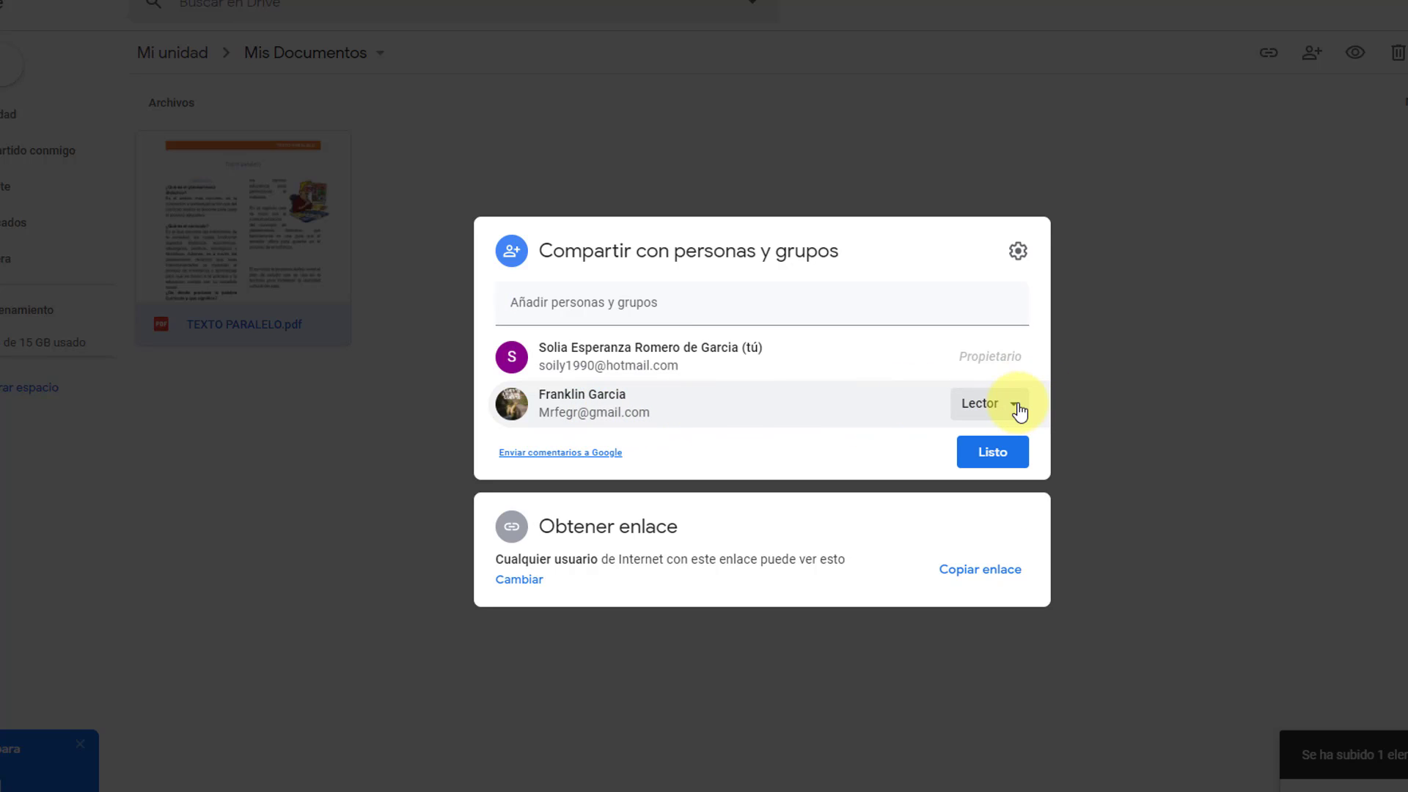
{"action": "left_click", "coordinate": [1019, 412]}
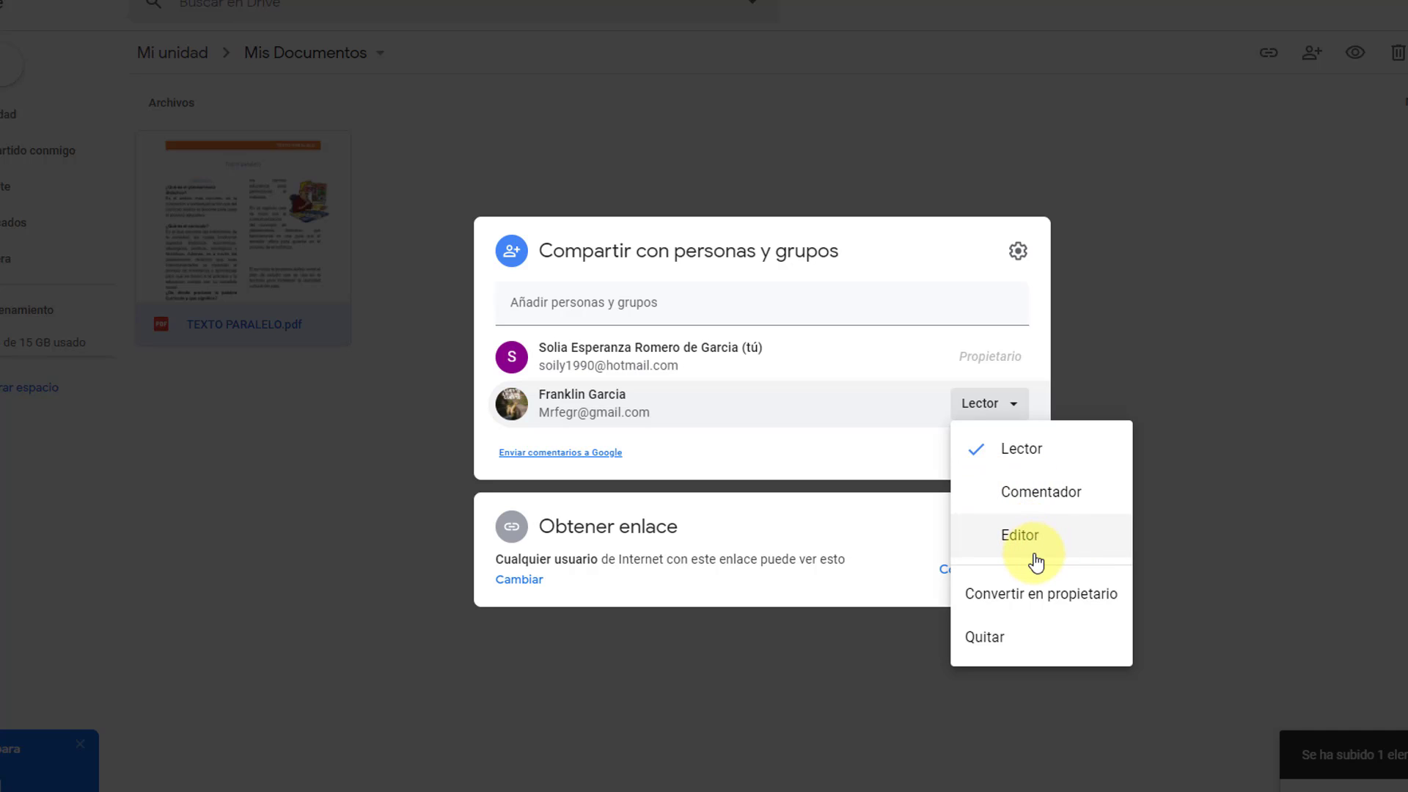
{"action": "left_click", "coordinate": [805, 673]}
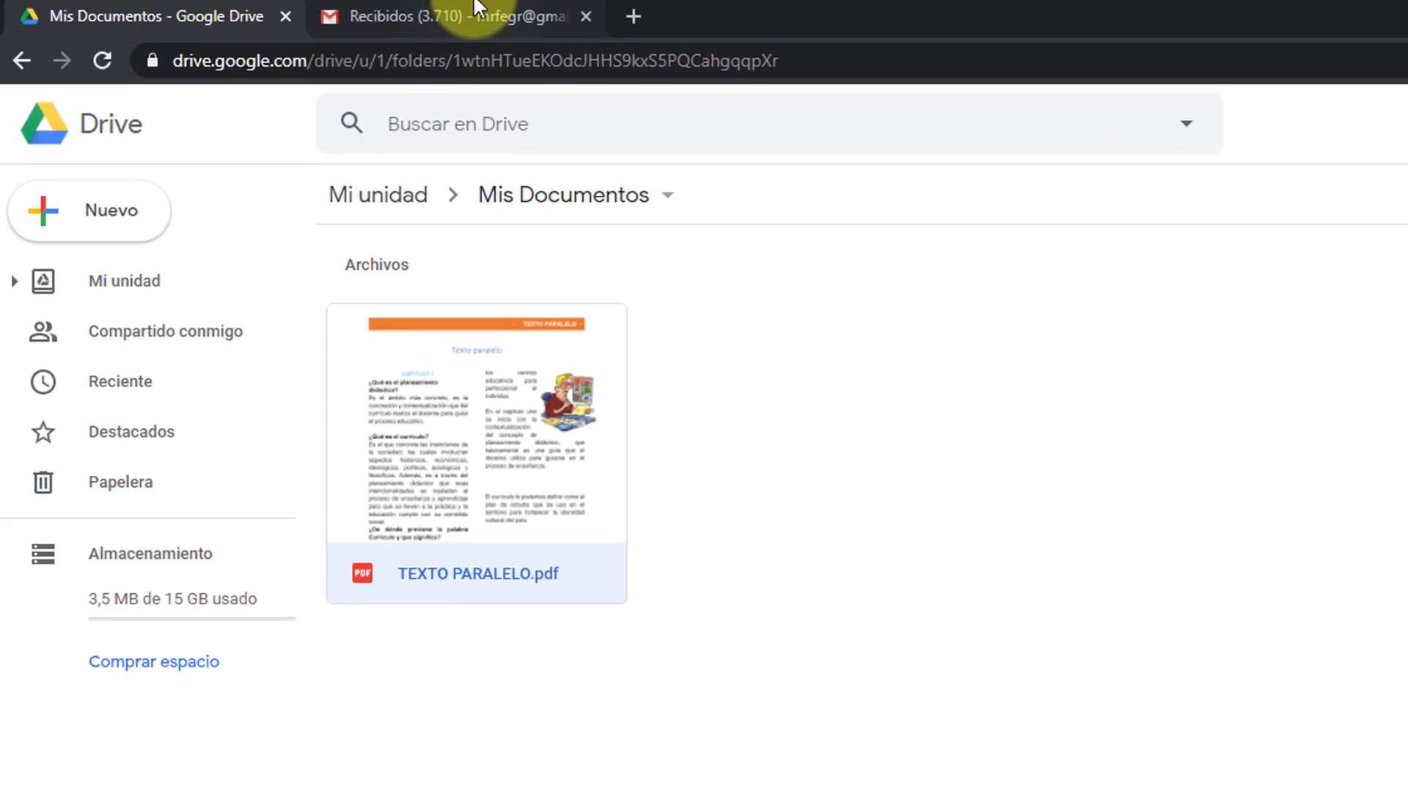
Step: Open the TEXTO PARALELO.pdf share email in Gmail, select its message line, and open the PDF
{"action": "left_click", "coordinate": [440, 21]}
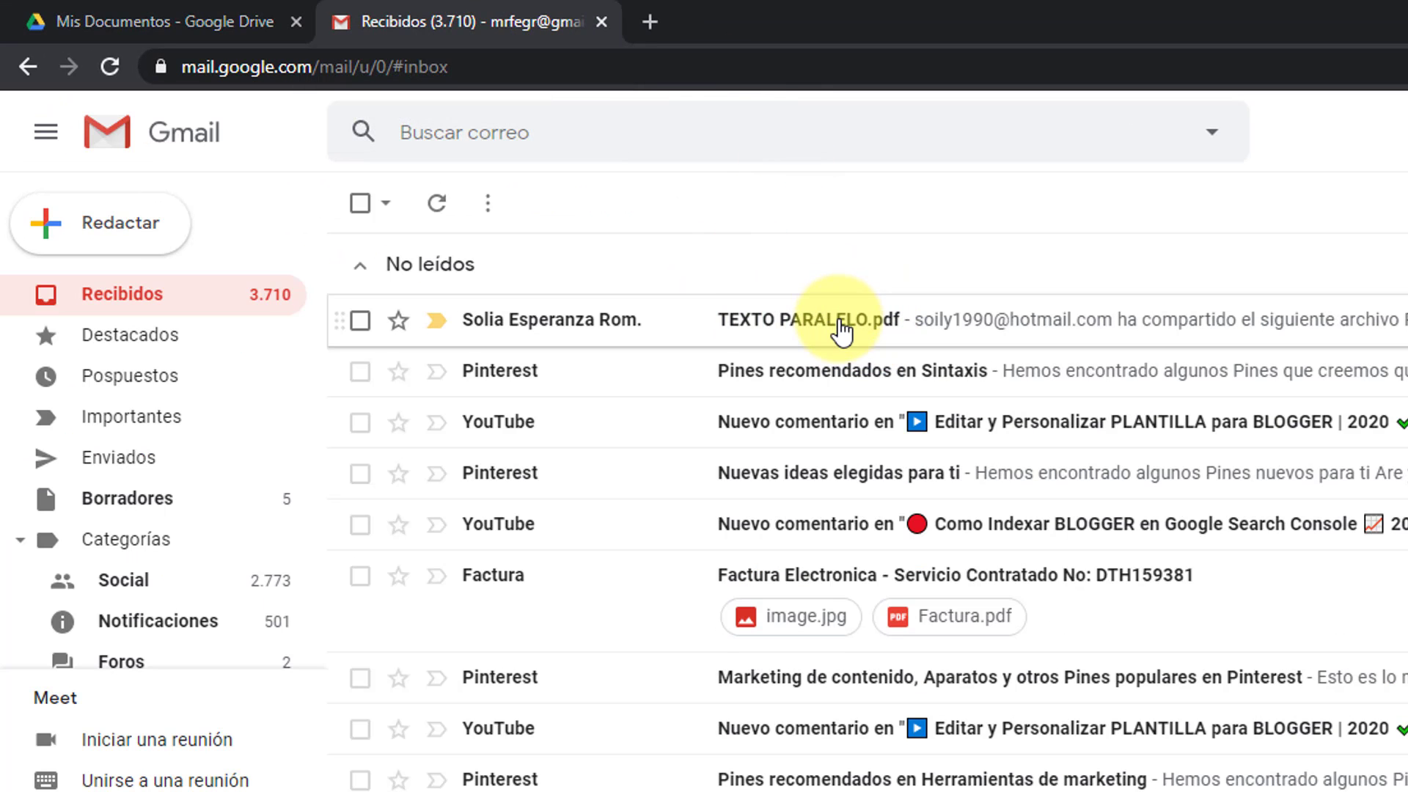
{"action": "left_click", "coordinate": [841, 330]}
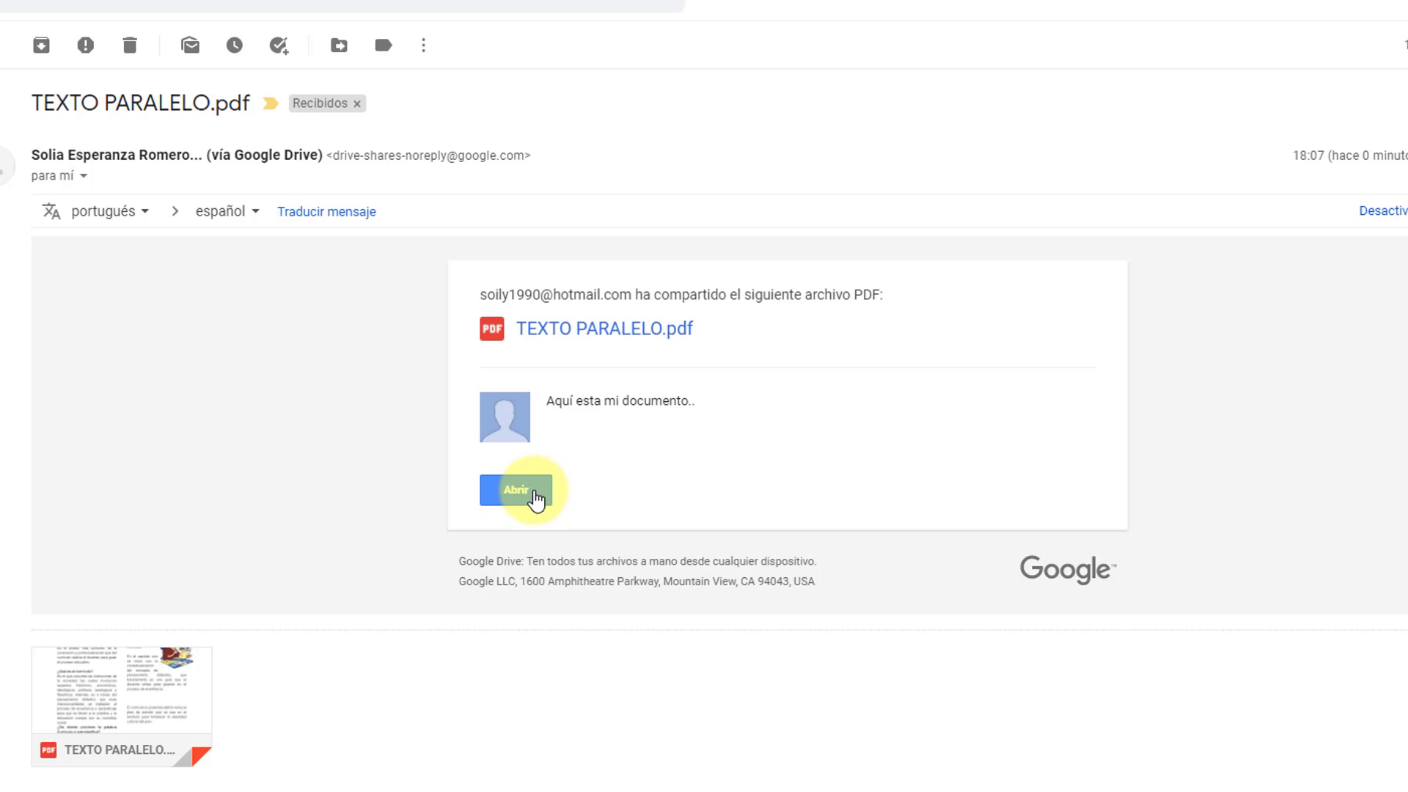
{"action": "mouse_move", "coordinate": [182, 739]}
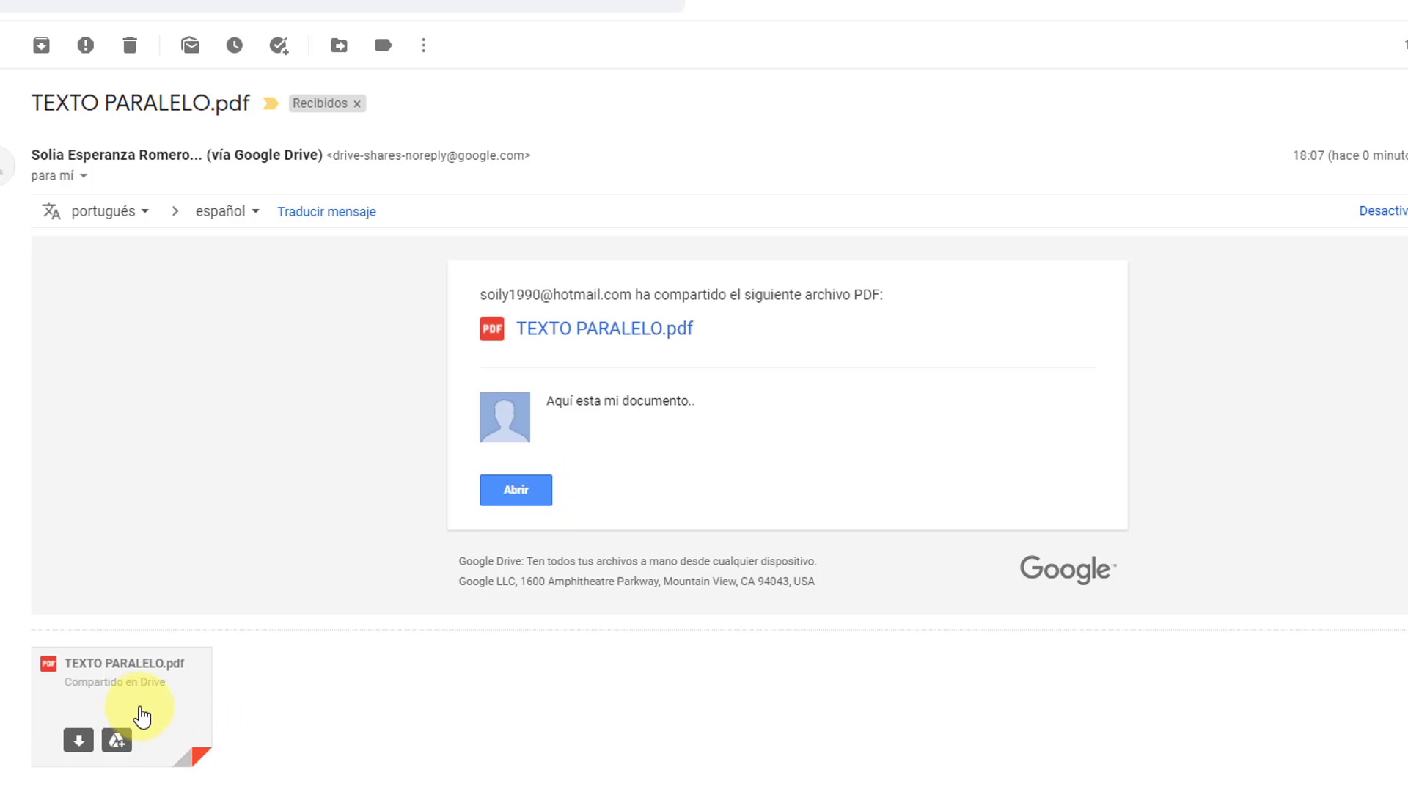
{"action": "left_click", "coordinate": [80, 740]}
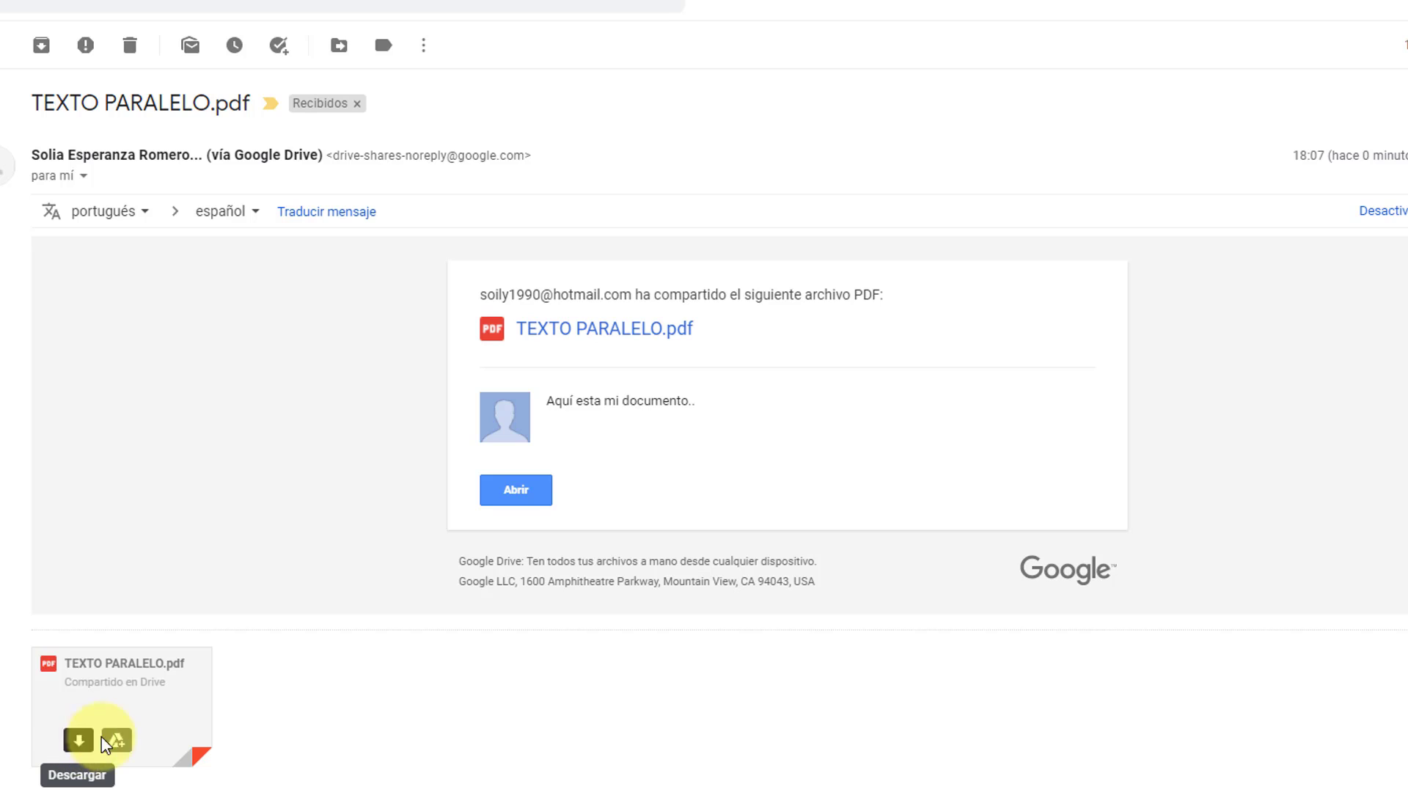
{"action": "left_click_drag", "start_coordinate": [618, 400], "coordinate": [543, 408]}
{"action": "left_click", "coordinate": [619, 407]}
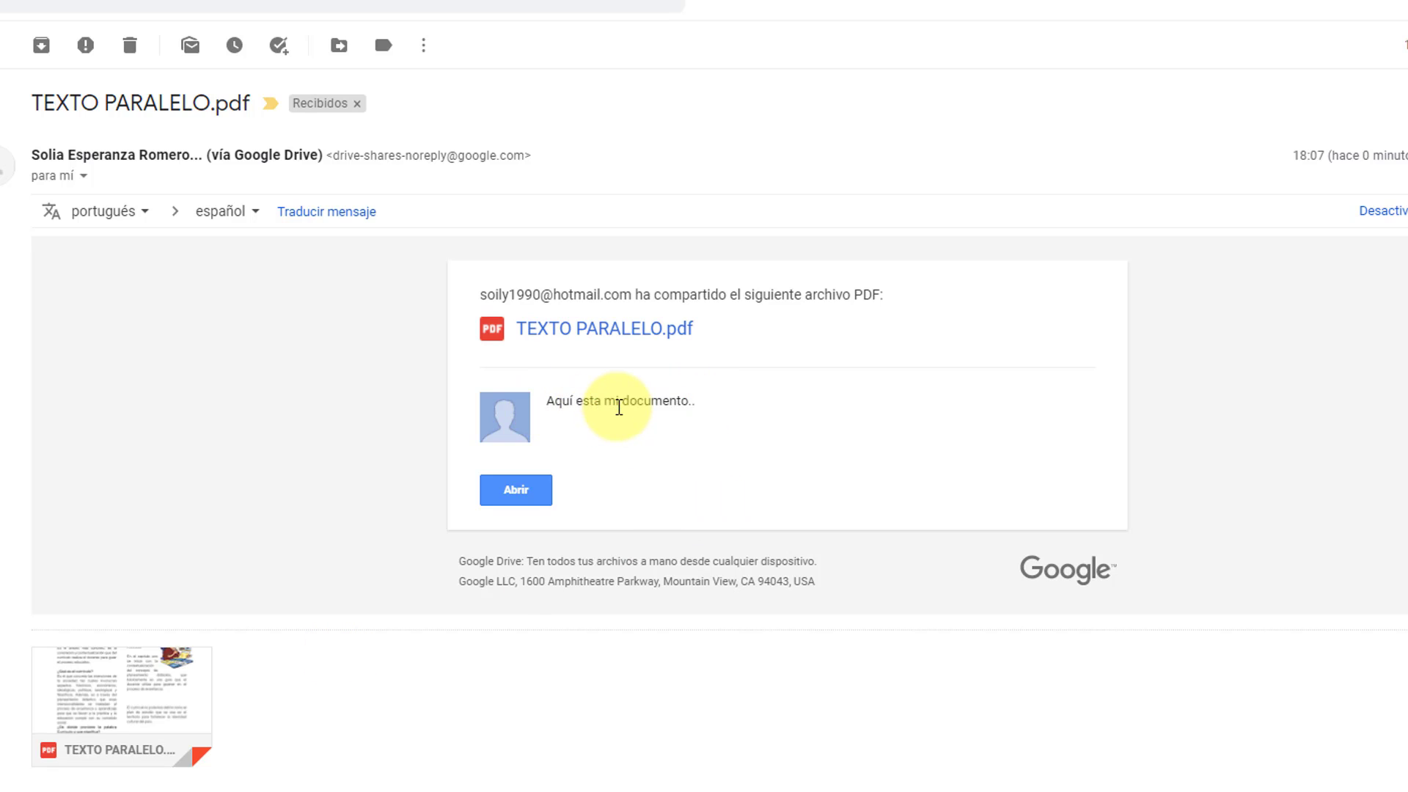
{"action": "triple_click", "coordinate": [619, 407]}
{"action": "left_click", "coordinate": [533, 491]}
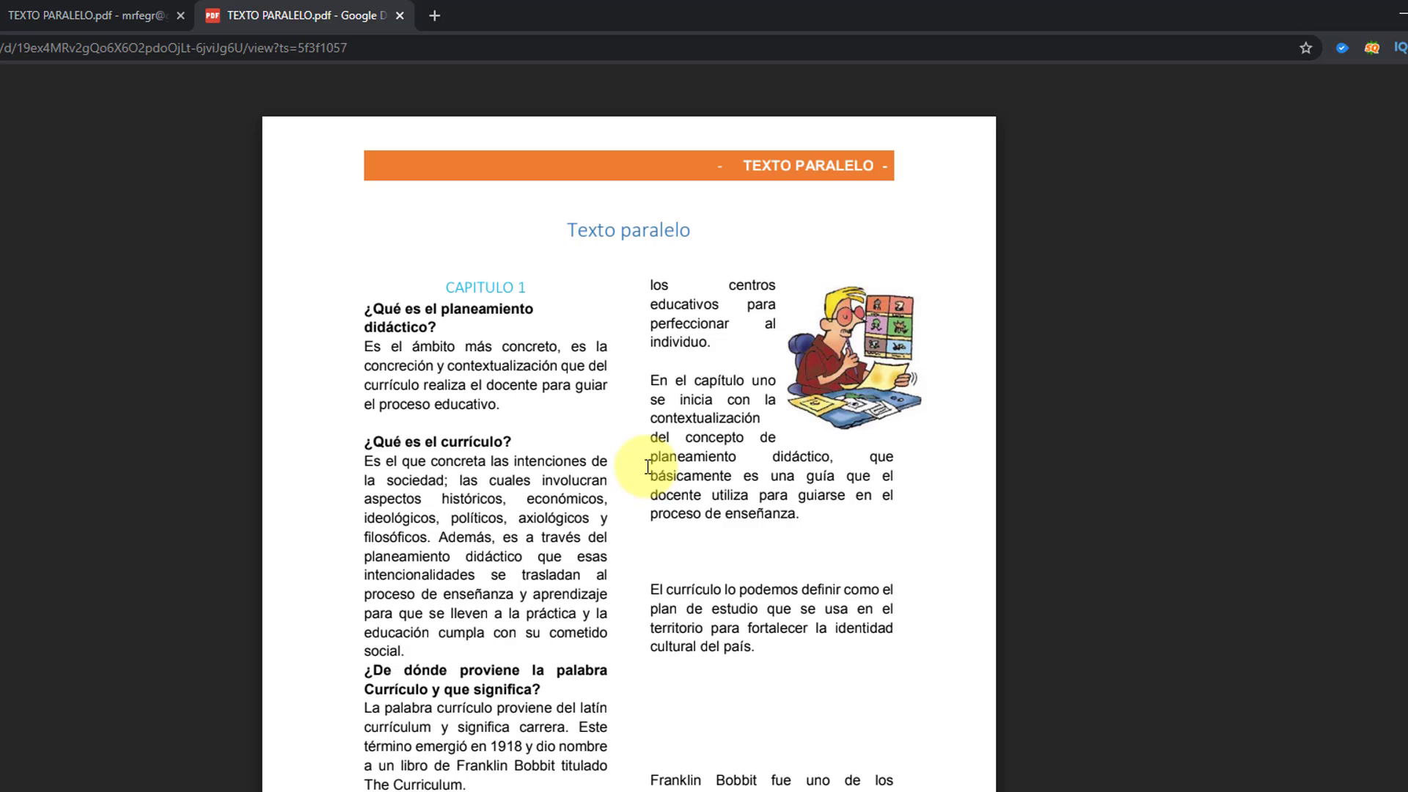
Step: Close the PDF viewer tab and start a new blank Gmail message
{"action": "left_click", "coordinate": [399, 15]}
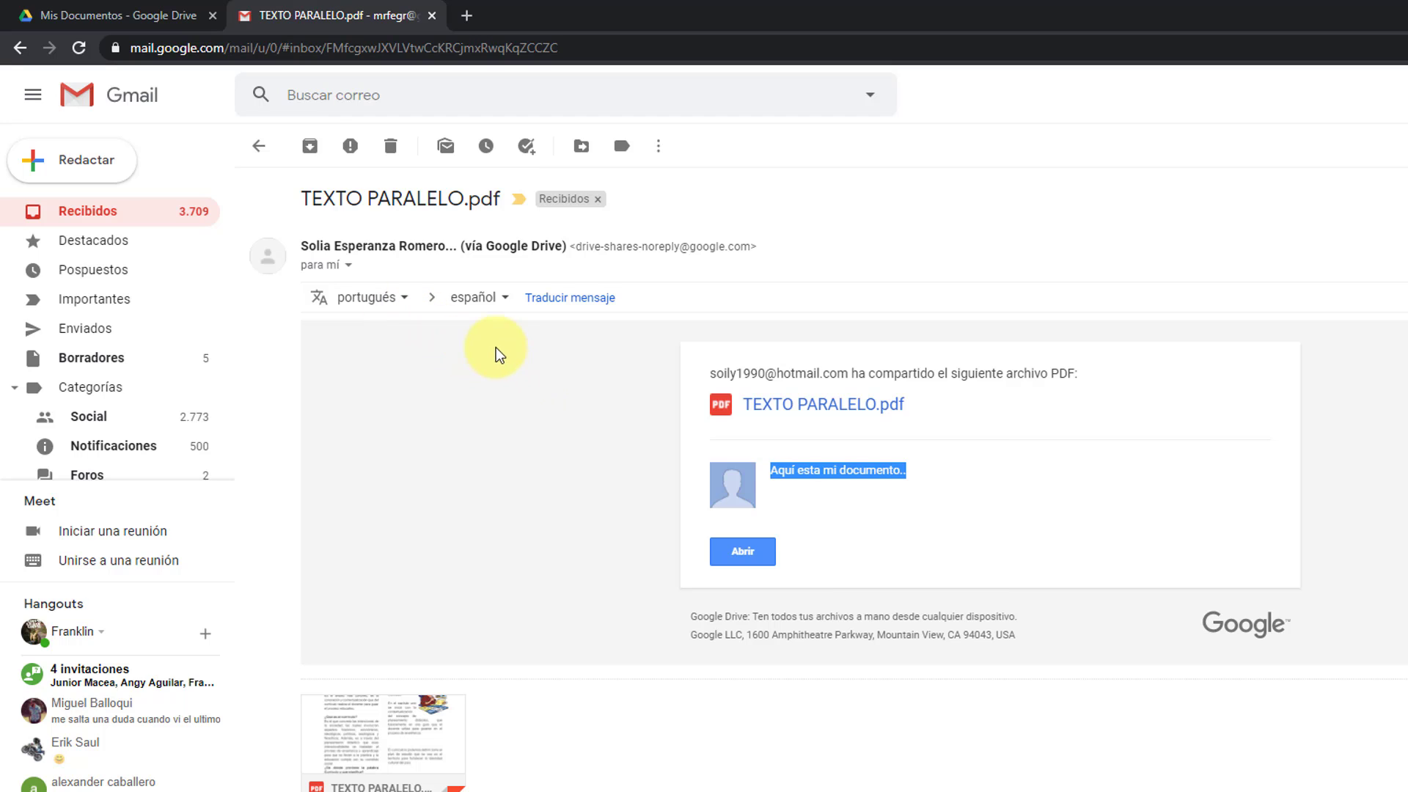
{"action": "left_click", "coordinate": [110, 157]}
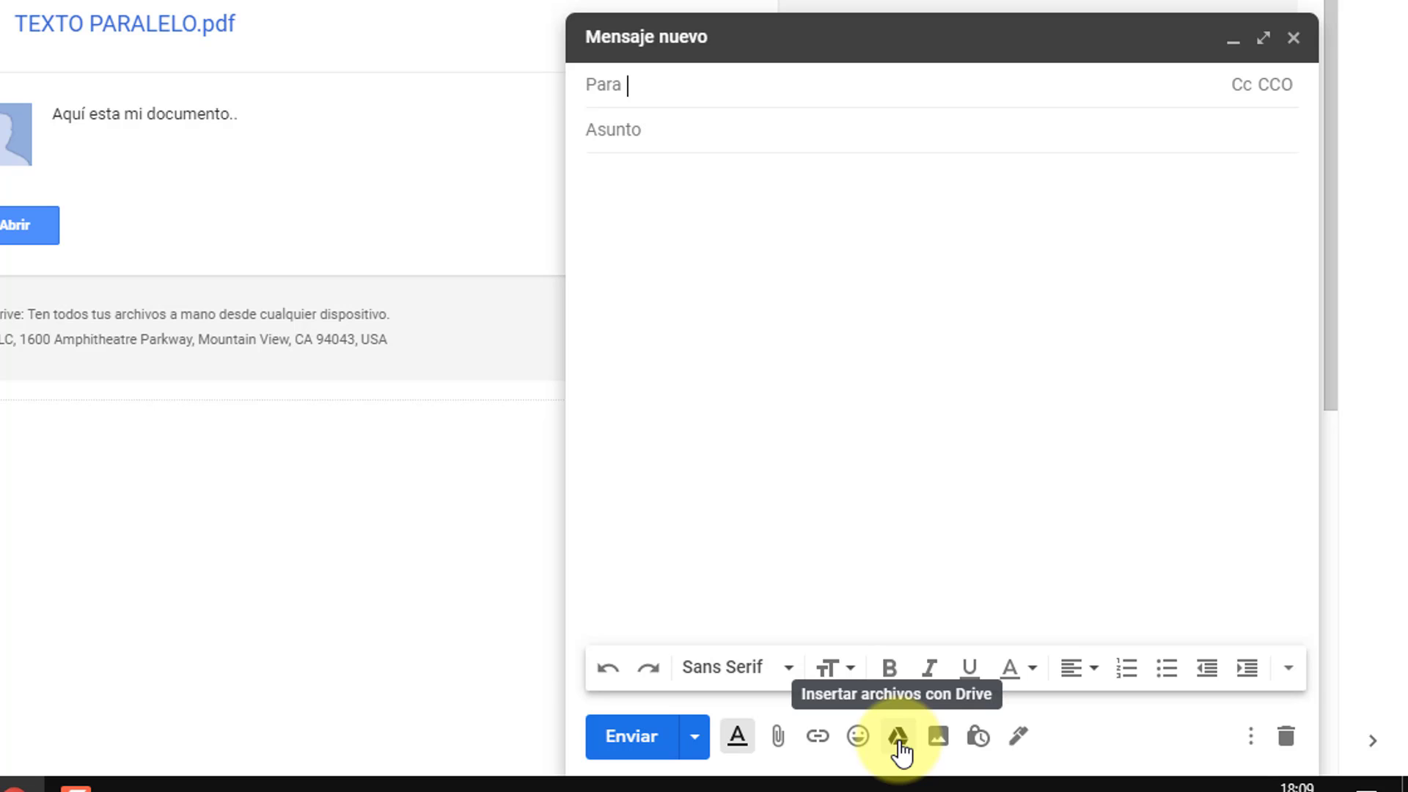
Step: Insert TEXTO PARALELO.pdf from the Publico folder as a Drive link and type 'alkgjla'
{"action": "left_click", "coordinate": [897, 737]}
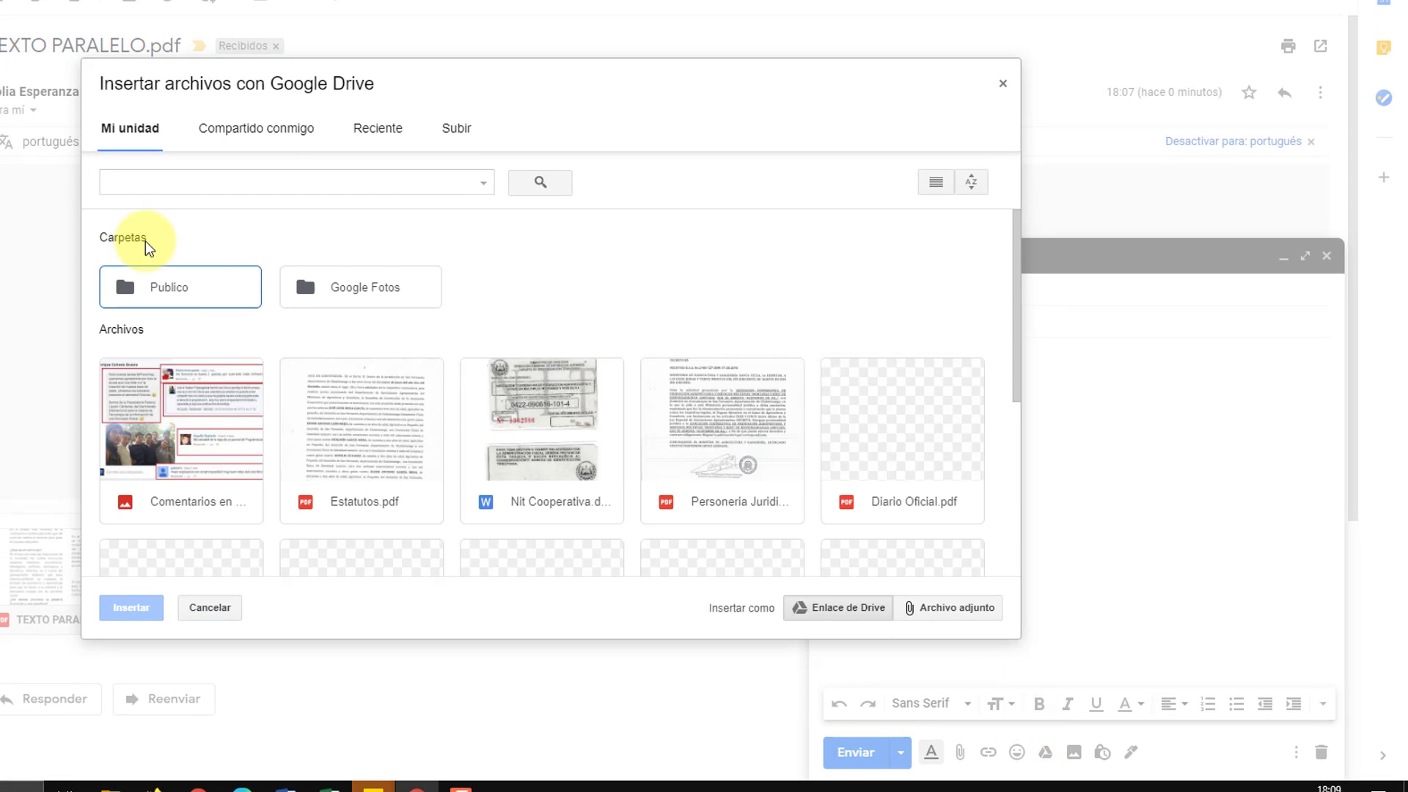
{"action": "double_click", "coordinate": [187, 292]}
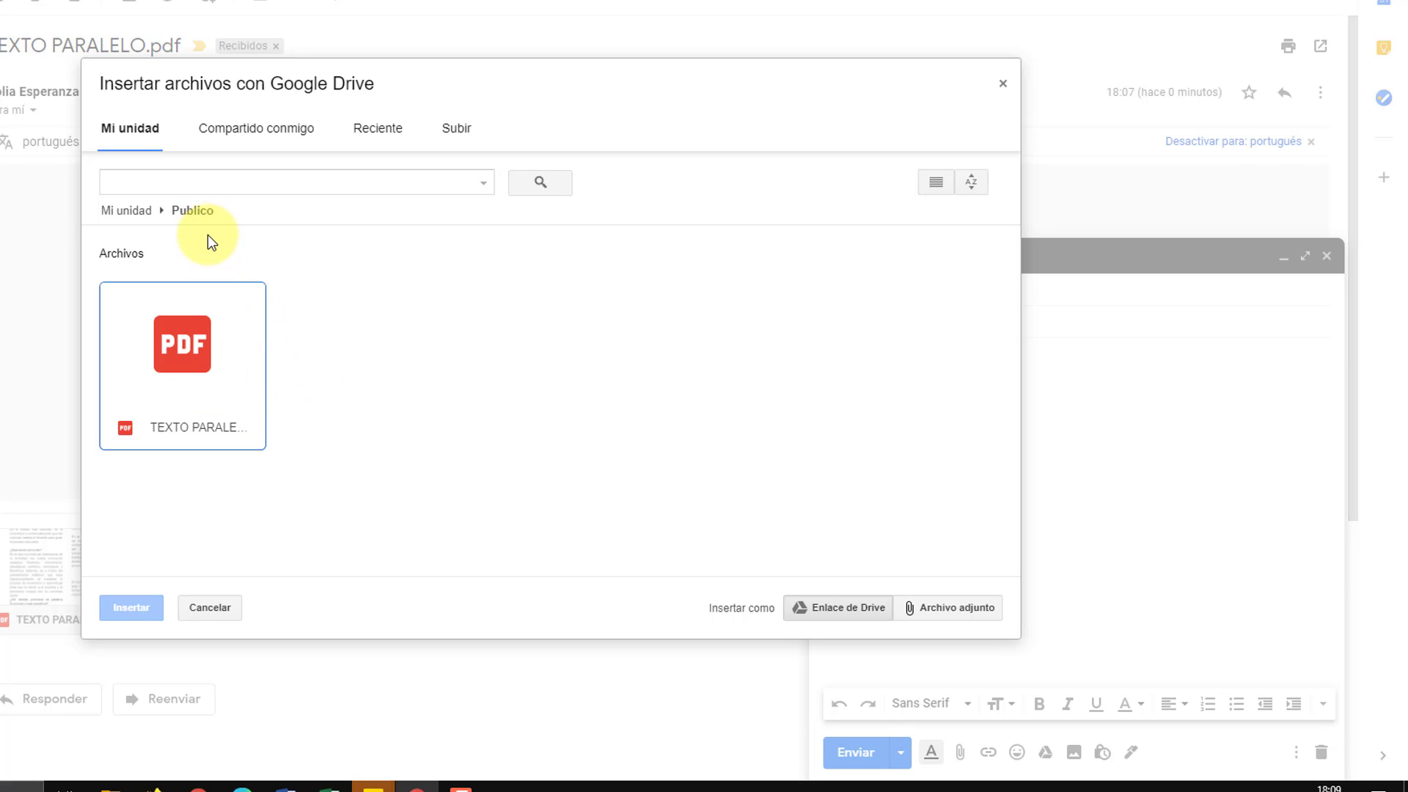
{"action": "double_click", "coordinate": [201, 349]}
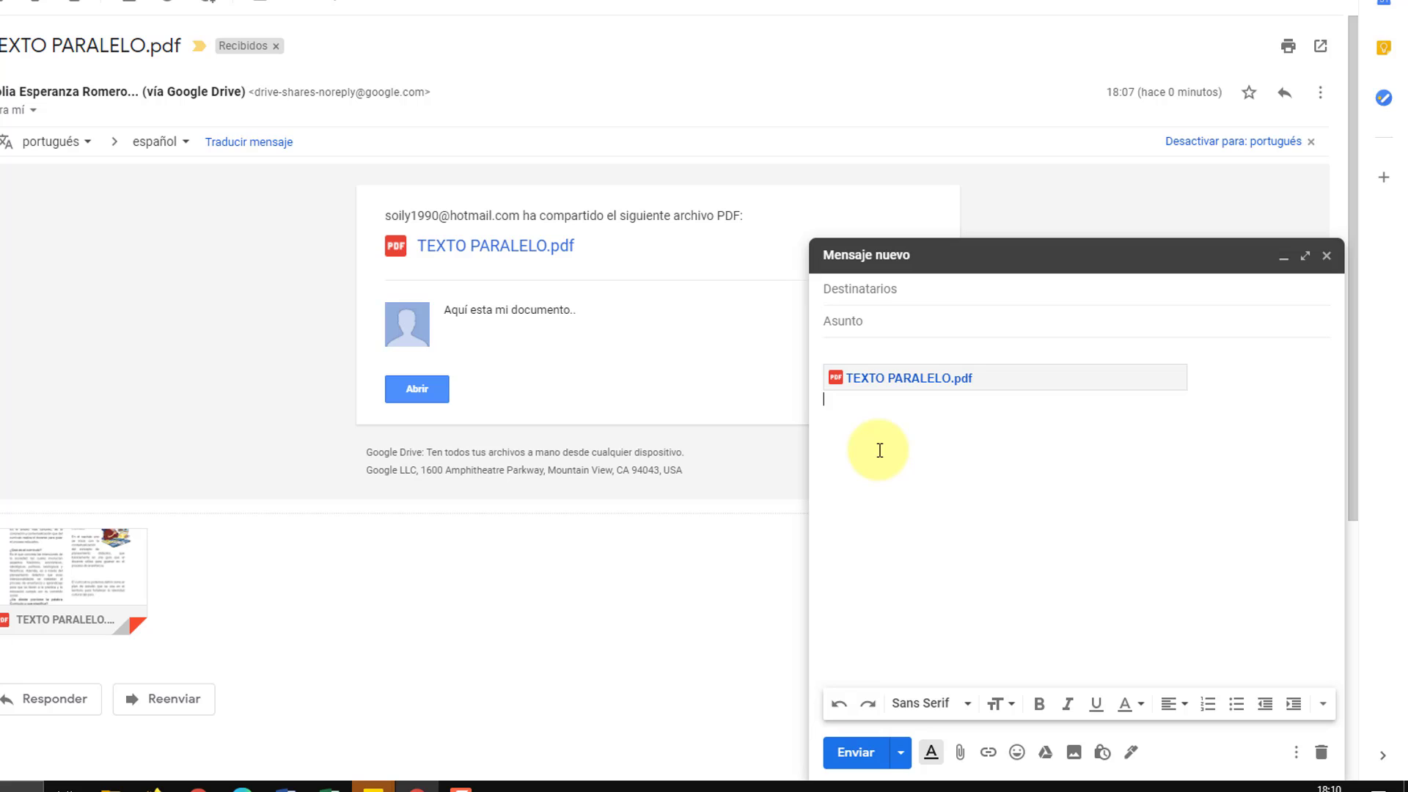
{"action": "type", "text": "alkgjla"}
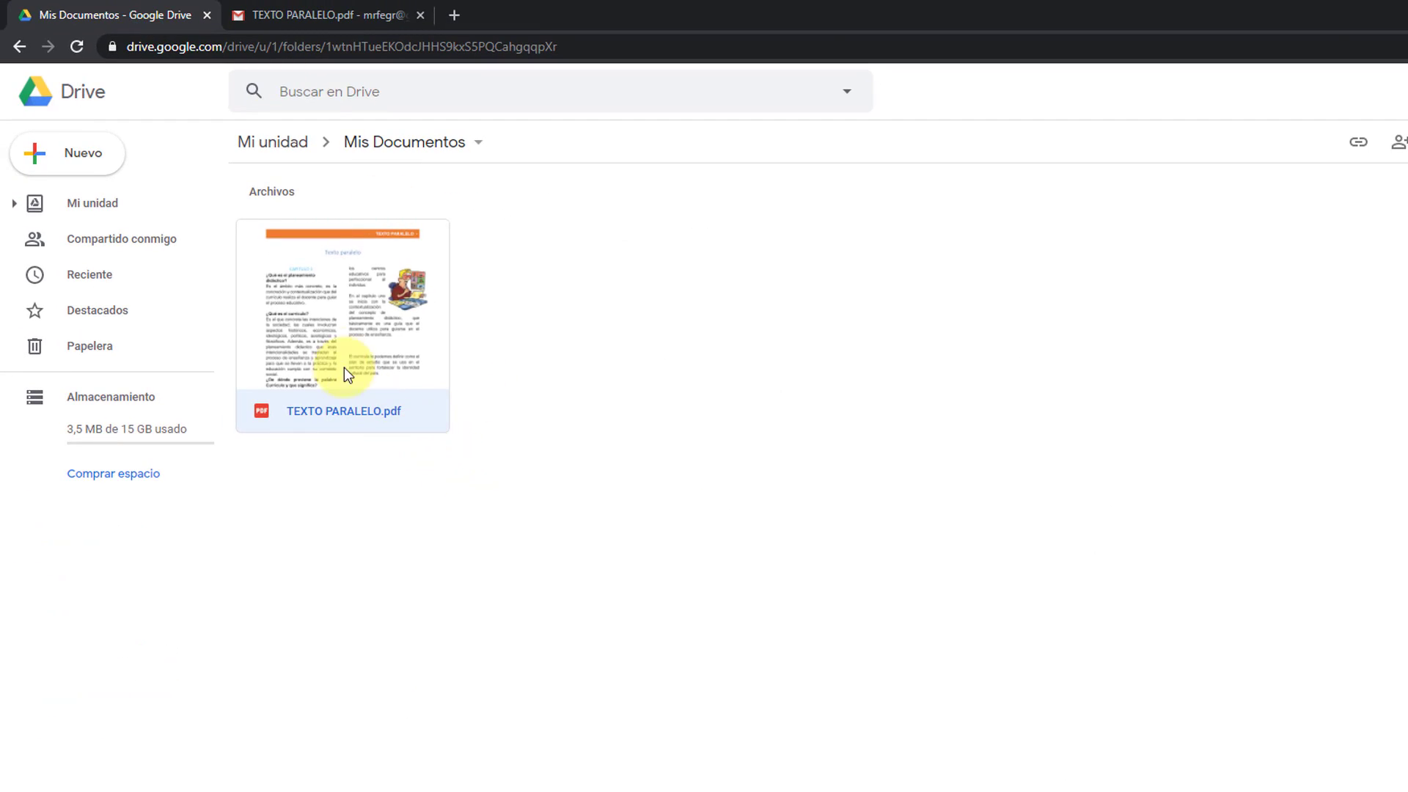
Step: Go up to Mi unidad, open Mis Documentos, then return to Mi unidad
{"action": "left_click", "coordinate": [286, 151]}
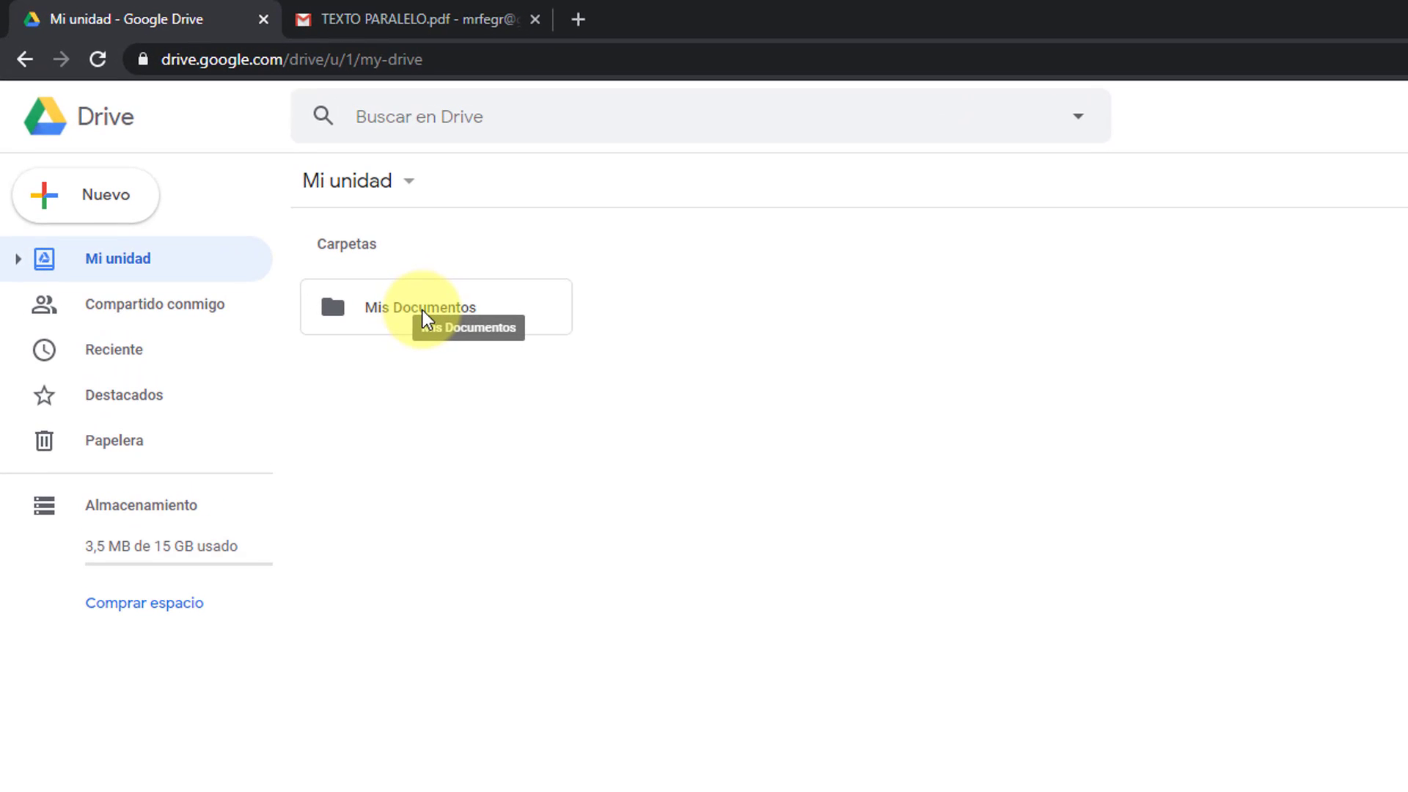
{"action": "double_click", "coordinate": [438, 309]}
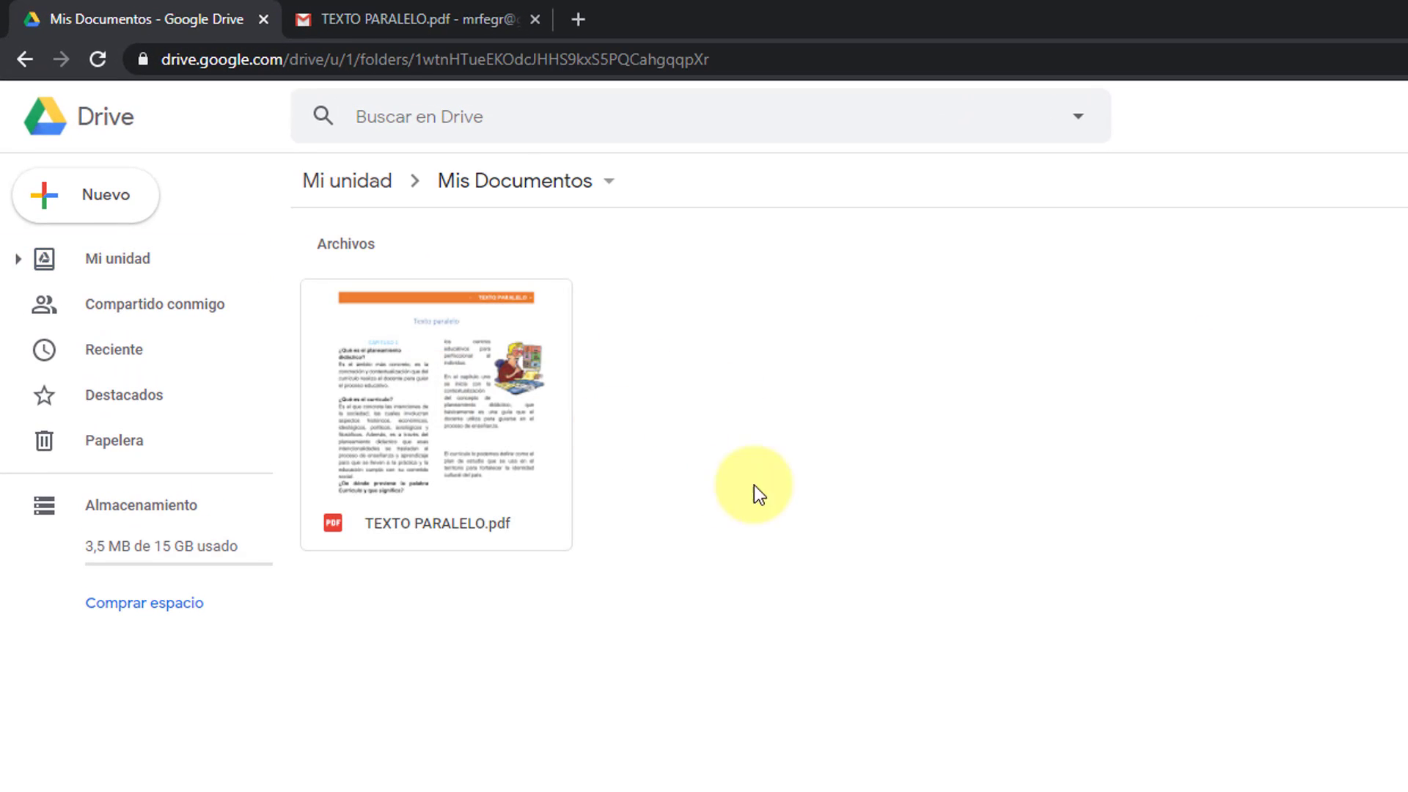
{"action": "left_click", "coordinate": [371, 184]}
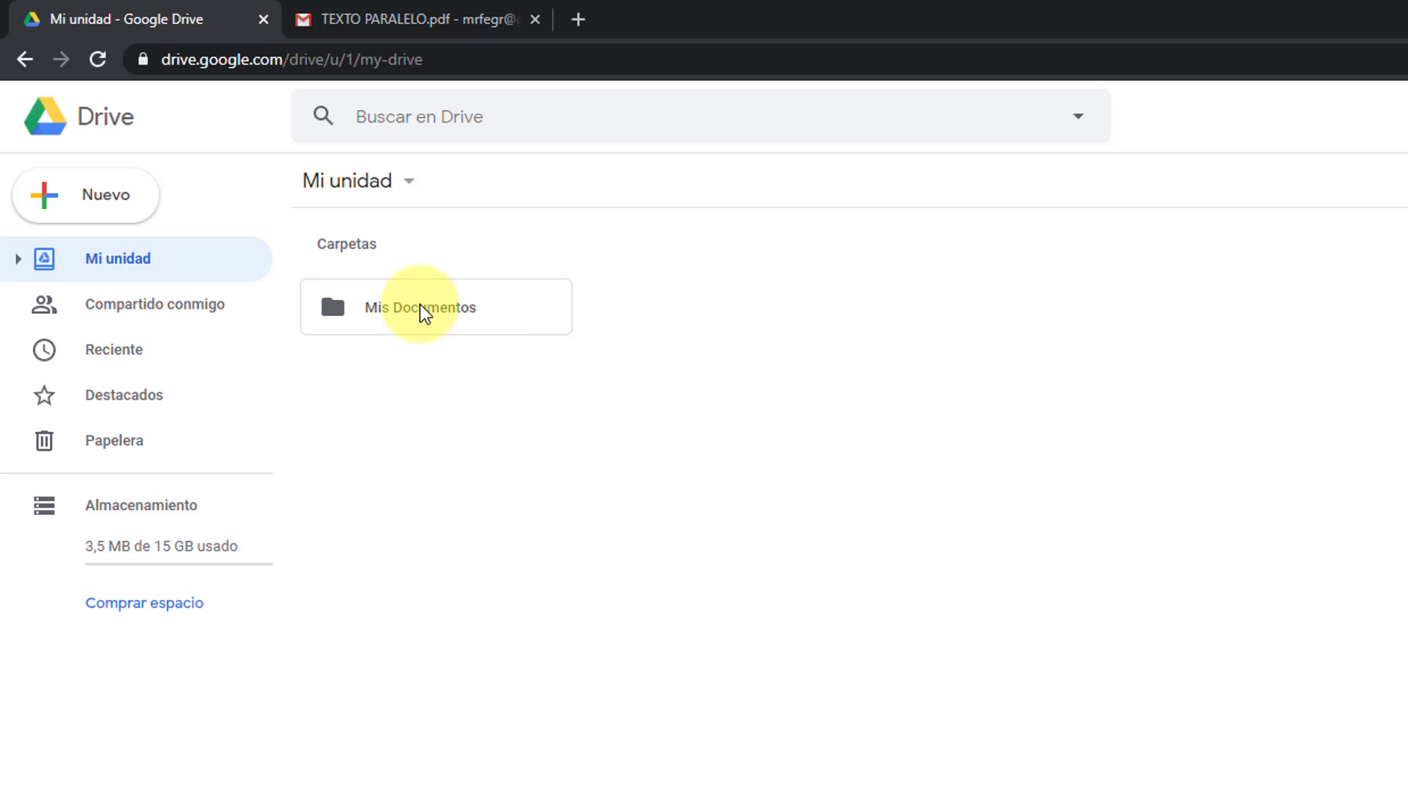
Step: Open the Mis Documentos folder's link settings, try anyone-with-link, then set access back to Restringido
{"action": "right_click", "coordinate": [424, 311]}
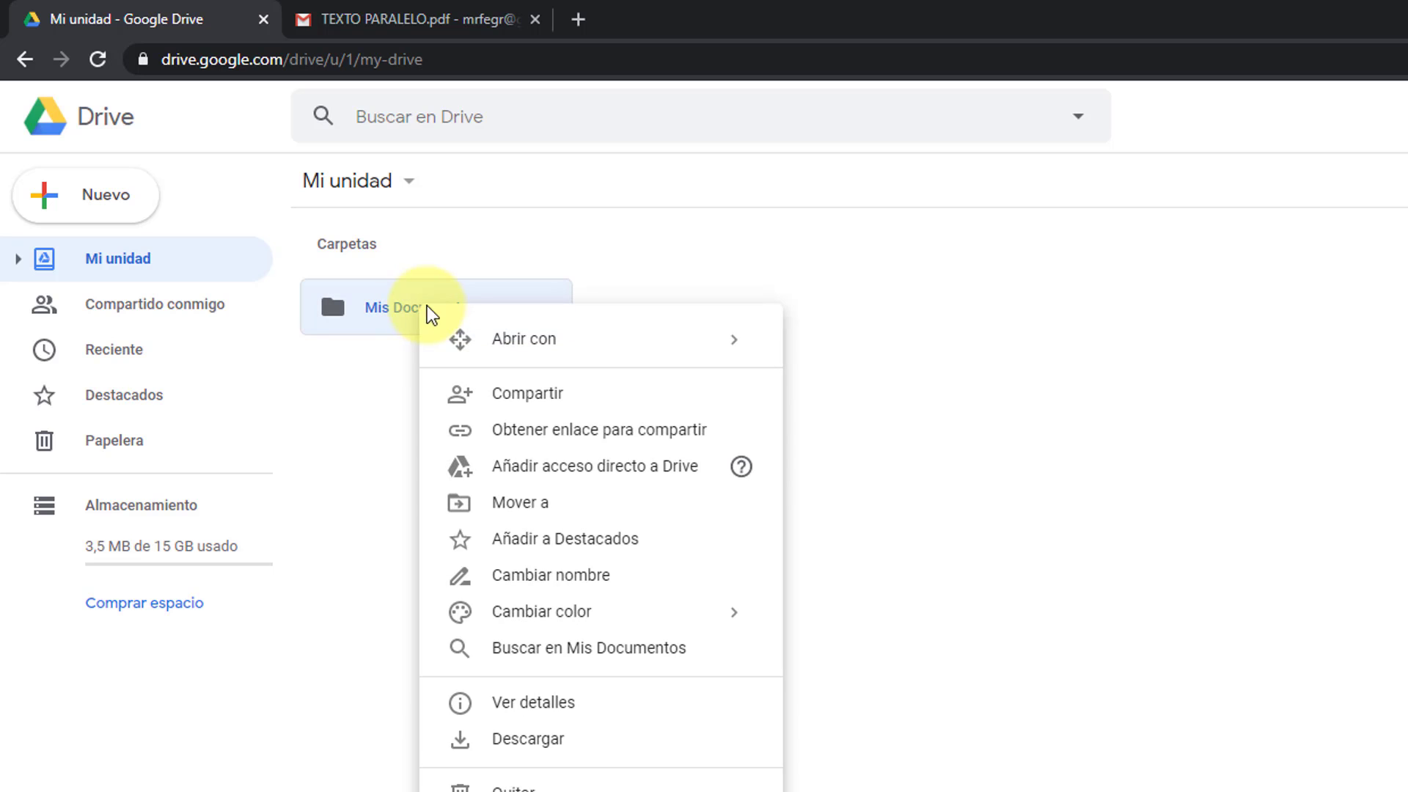
{"action": "left_click", "coordinate": [588, 431]}
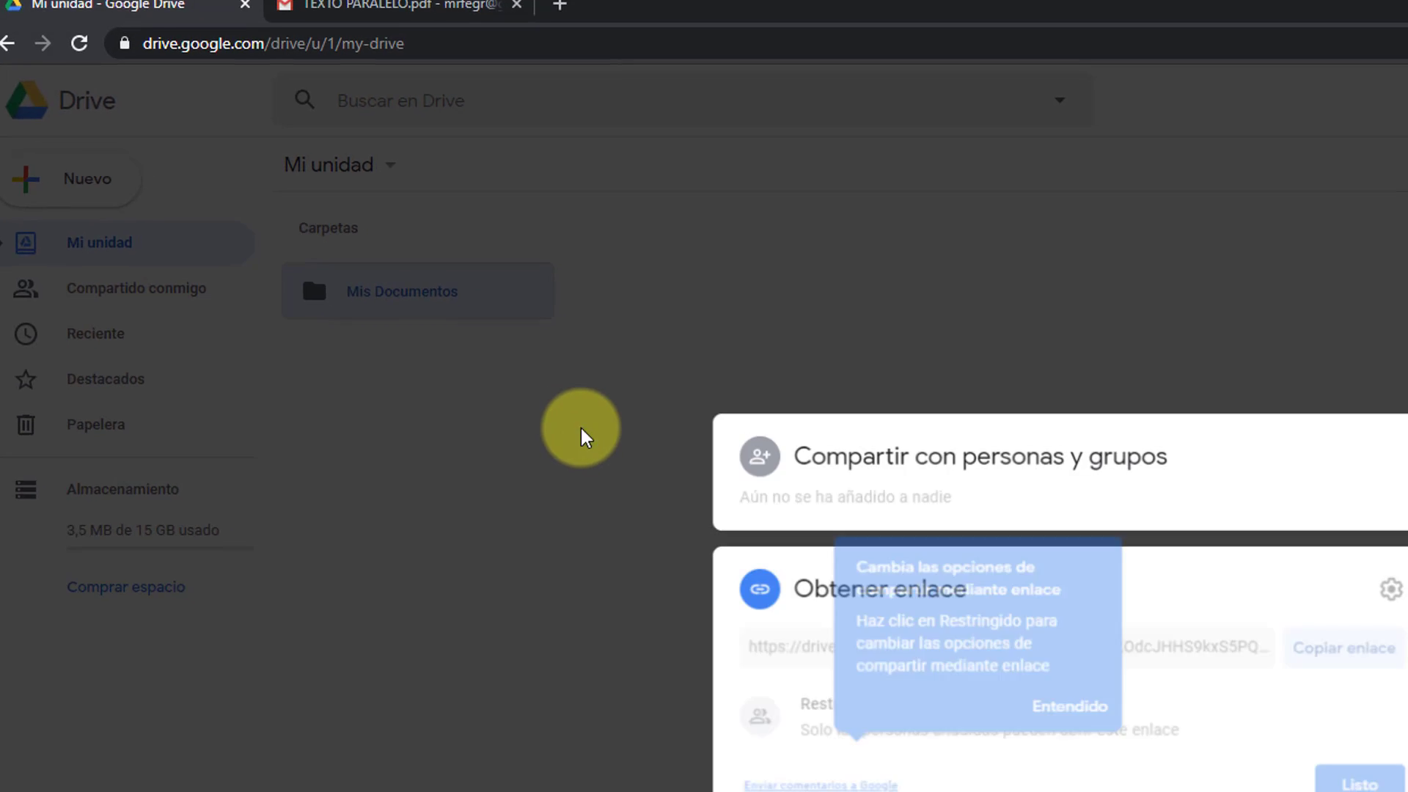
{"action": "left_click", "coordinate": [959, 612]}
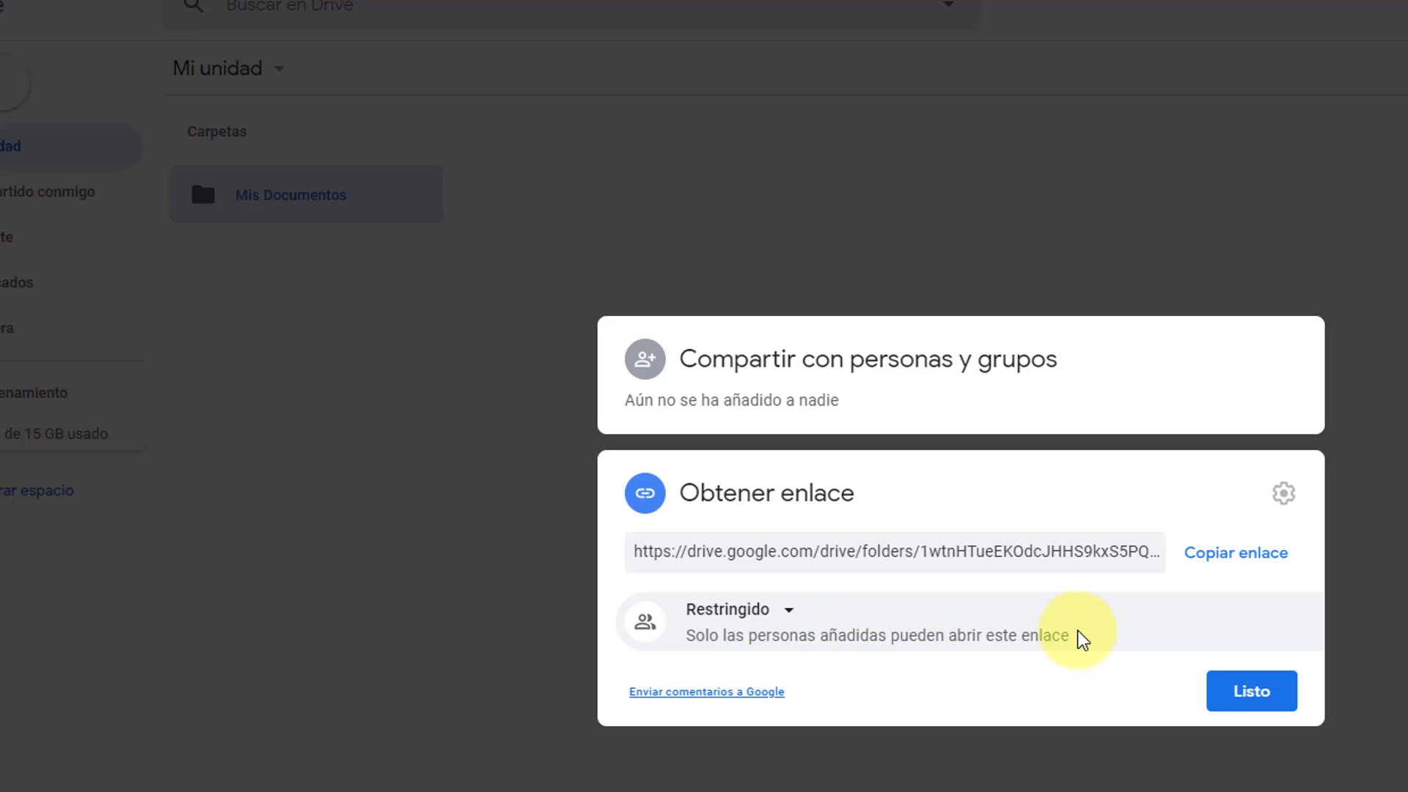
{"action": "left_click", "coordinate": [796, 401]}
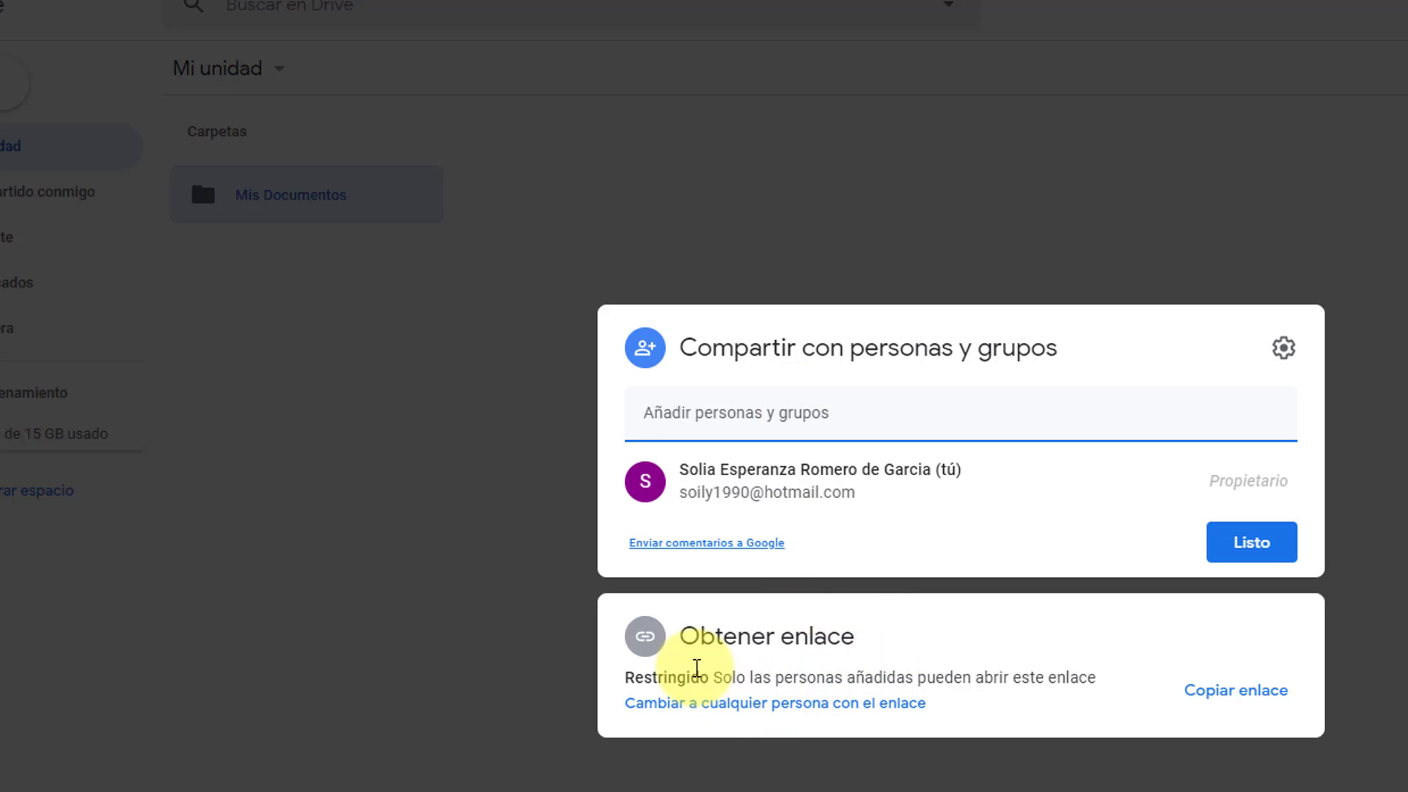
{"action": "left_click", "coordinate": [758, 702]}
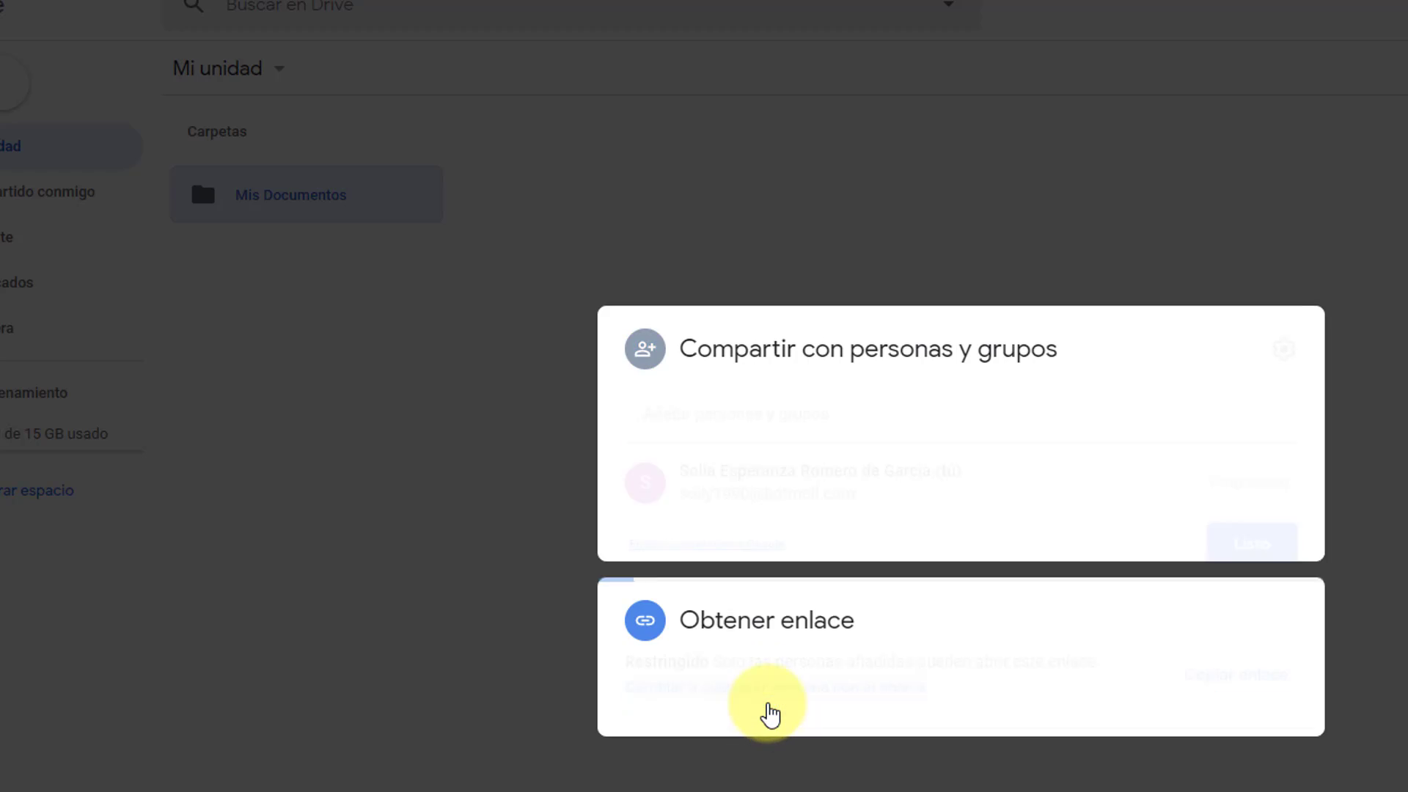
{"action": "left_click", "coordinate": [939, 612]}
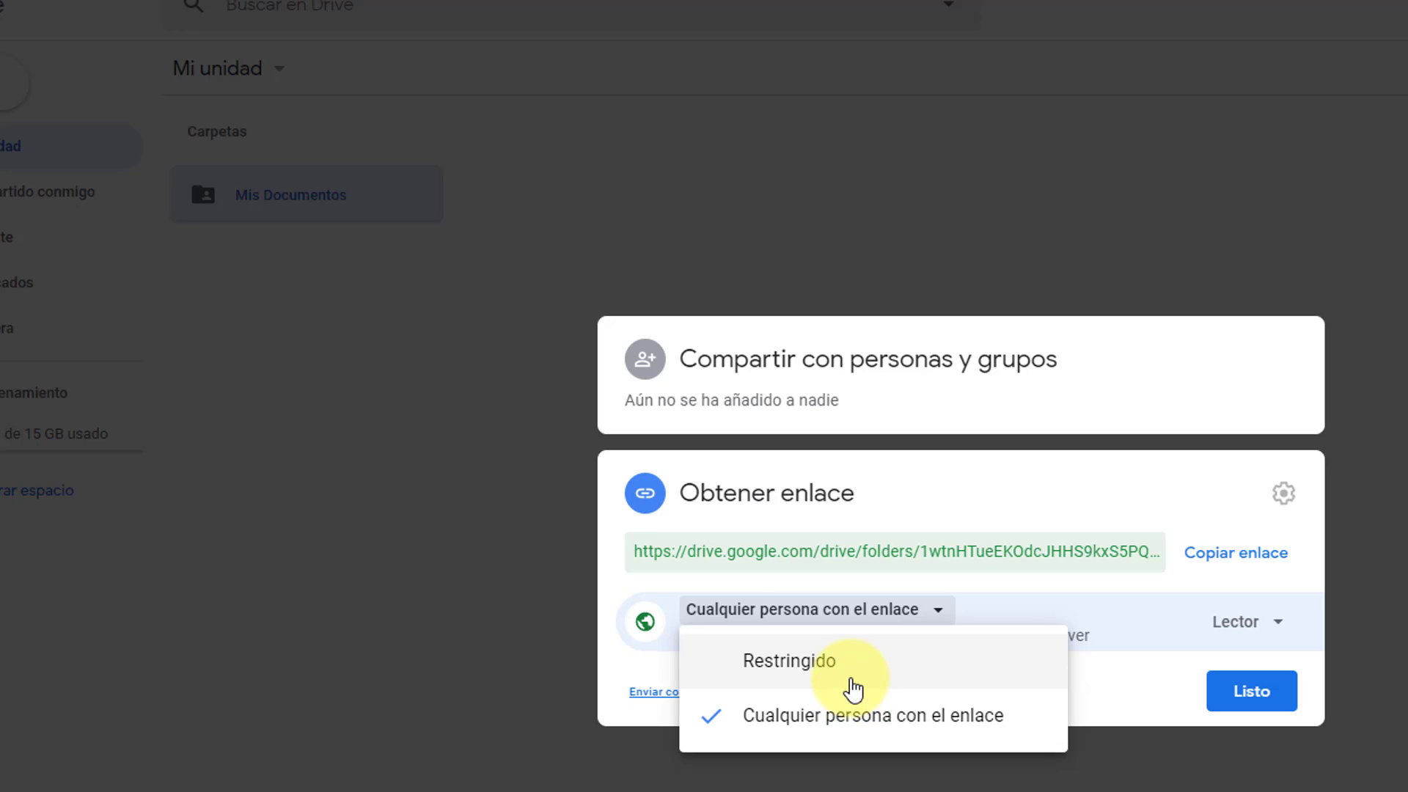
{"action": "left_click", "coordinate": [806, 664]}
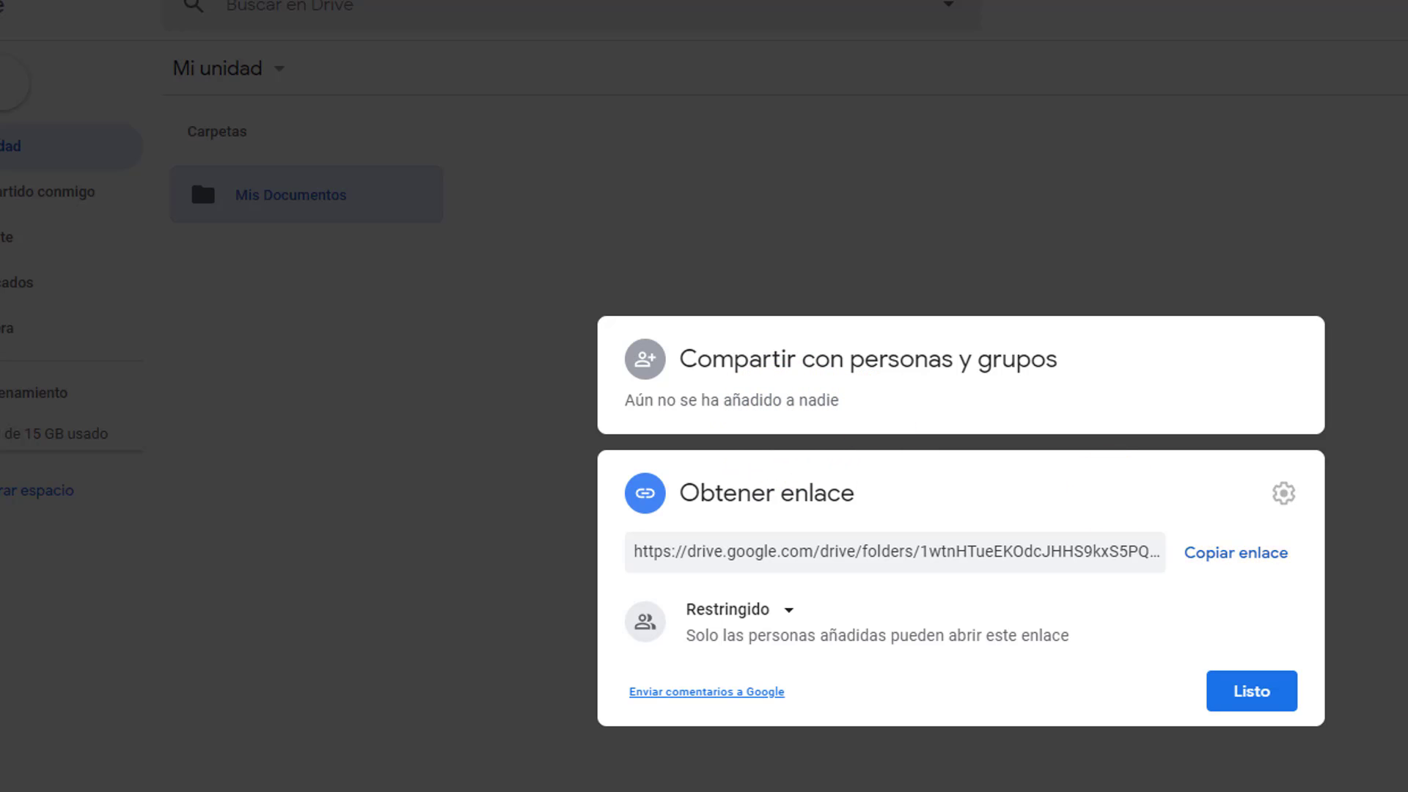
{"action": "left_click", "coordinate": [1251, 689]}
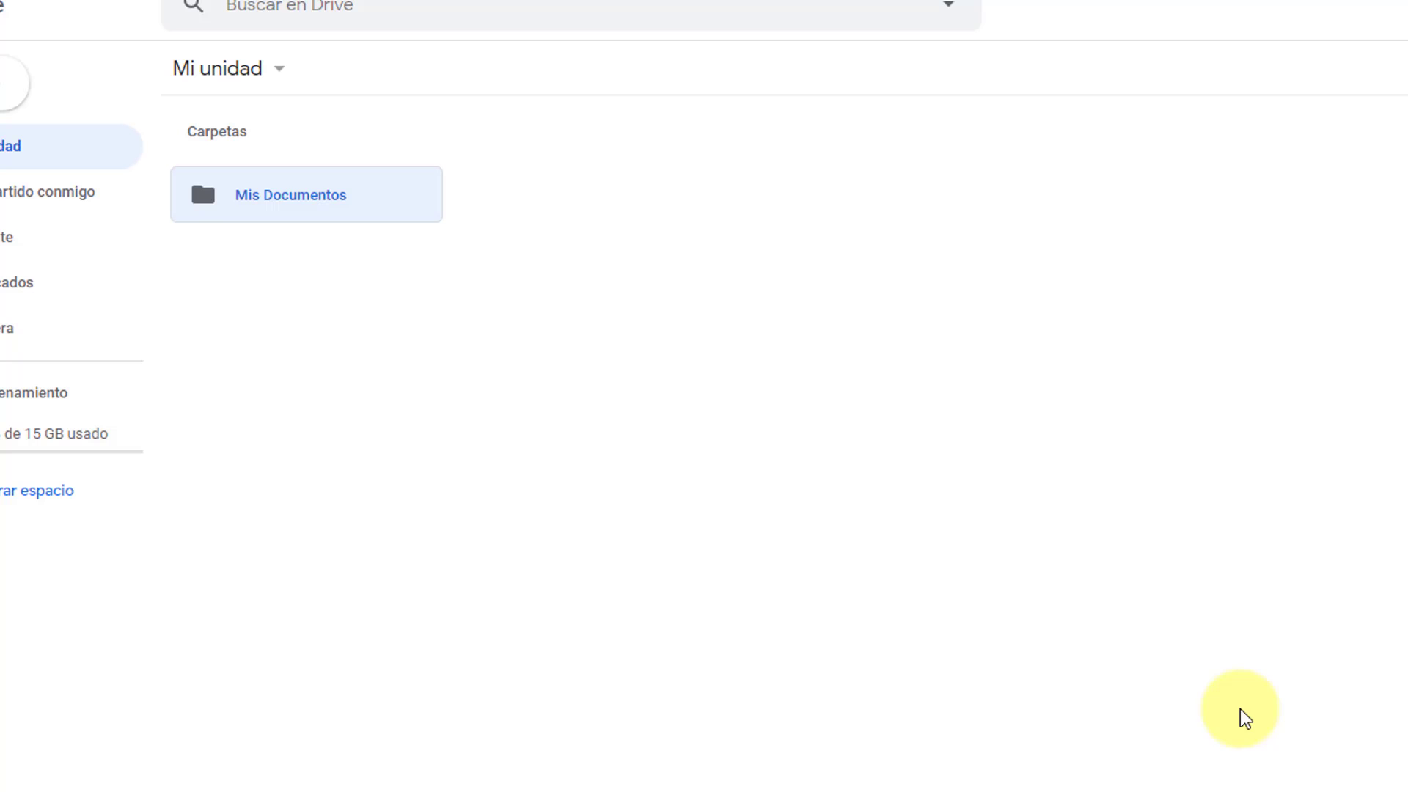
Step: Copy the Mis Documentos folder's shareable link from its get-link dialog
{"action": "right_click", "coordinate": [323, 208]}
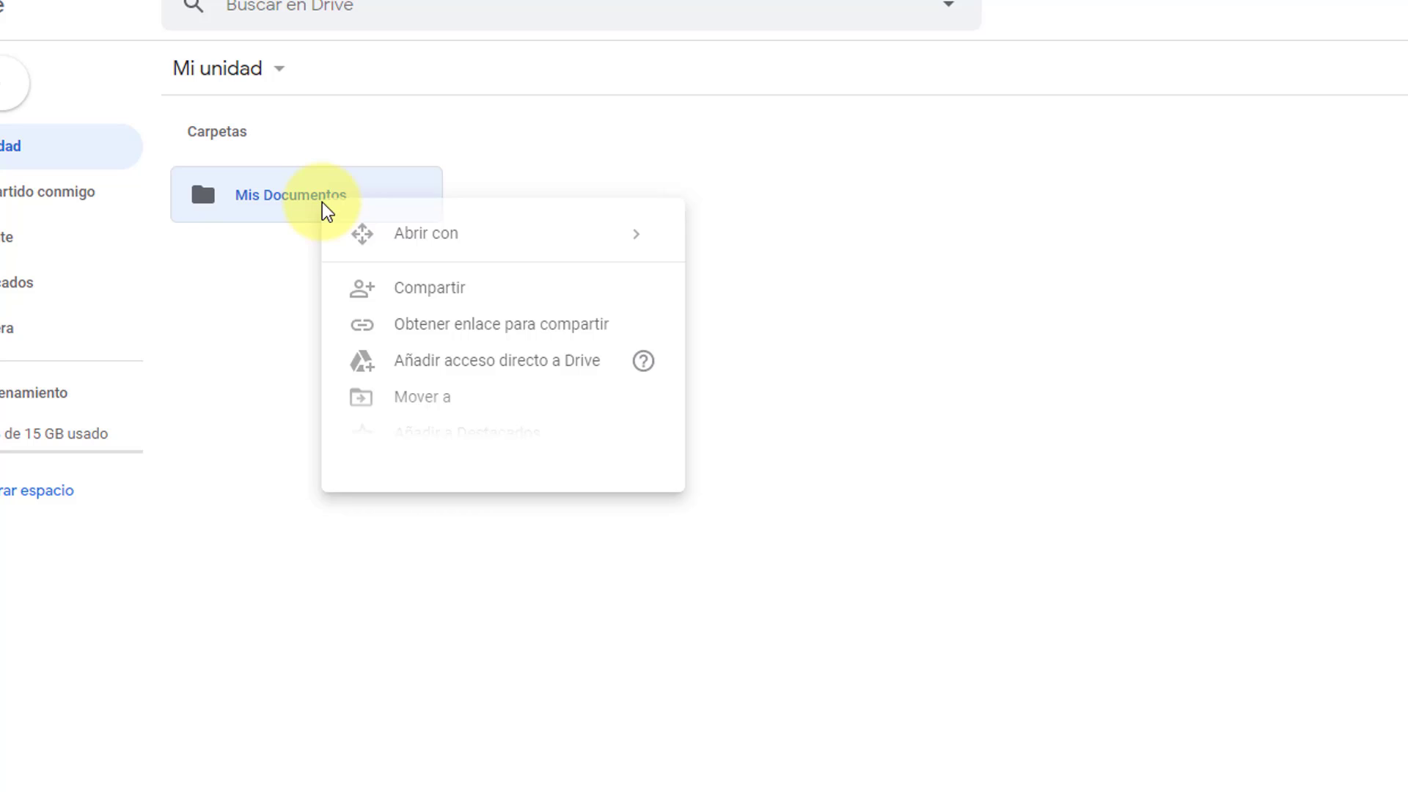
{"action": "left_click", "coordinate": [490, 336]}
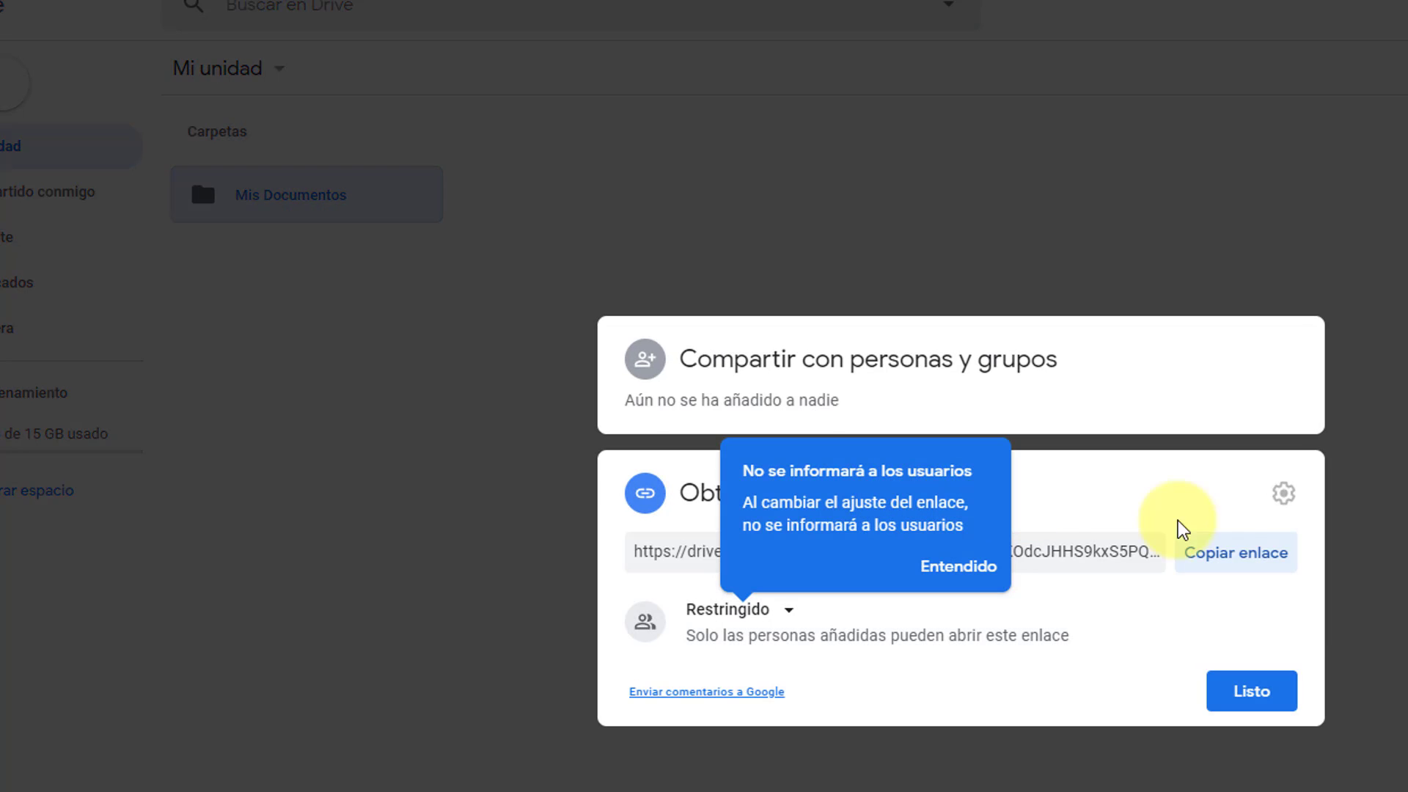
{"action": "left_click", "coordinate": [1239, 557]}
Step: Test the restricted folder link in a new incognito window; it leads to a Google sign-in page
{"action": "left_click", "coordinate": [1389, 44]}
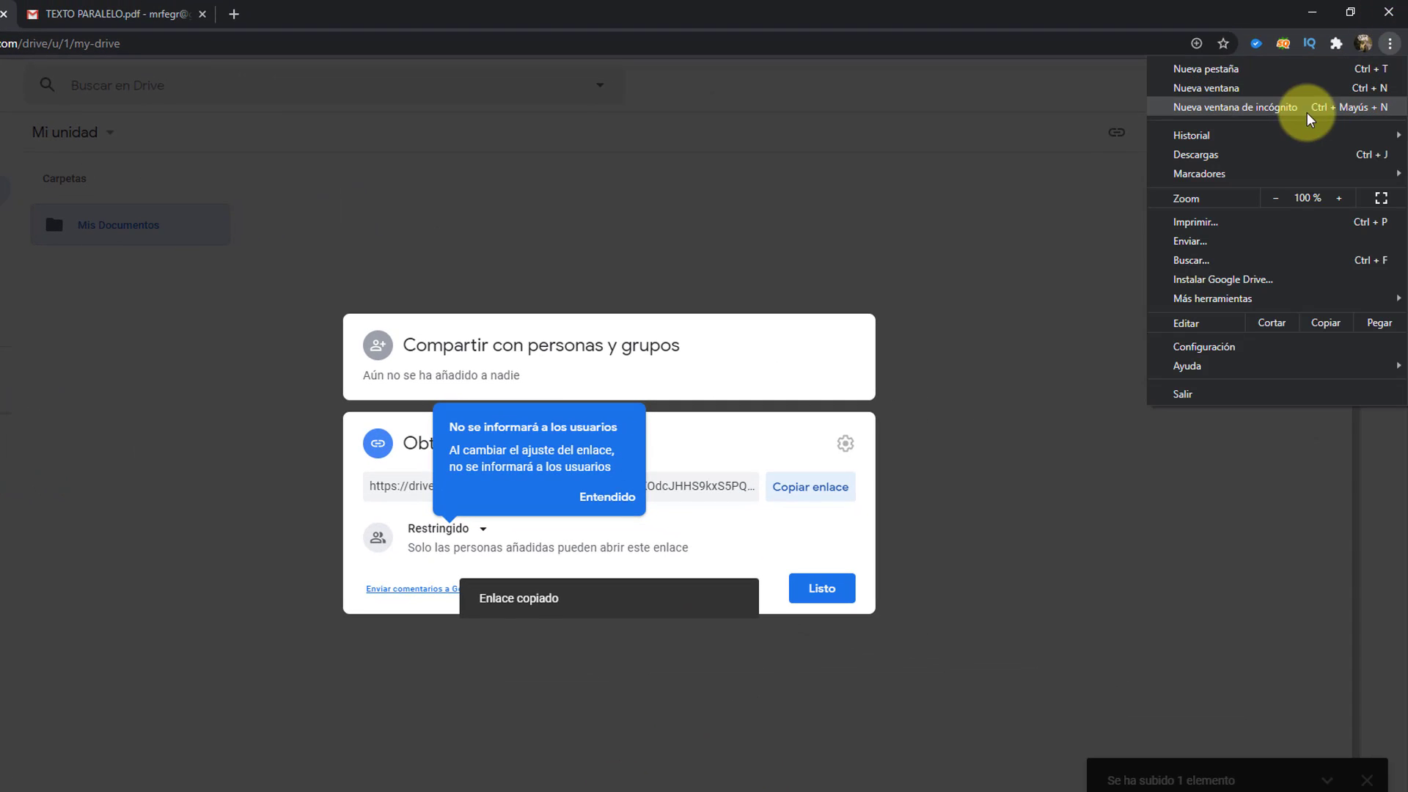
{"action": "left_click", "coordinate": [1289, 109]}
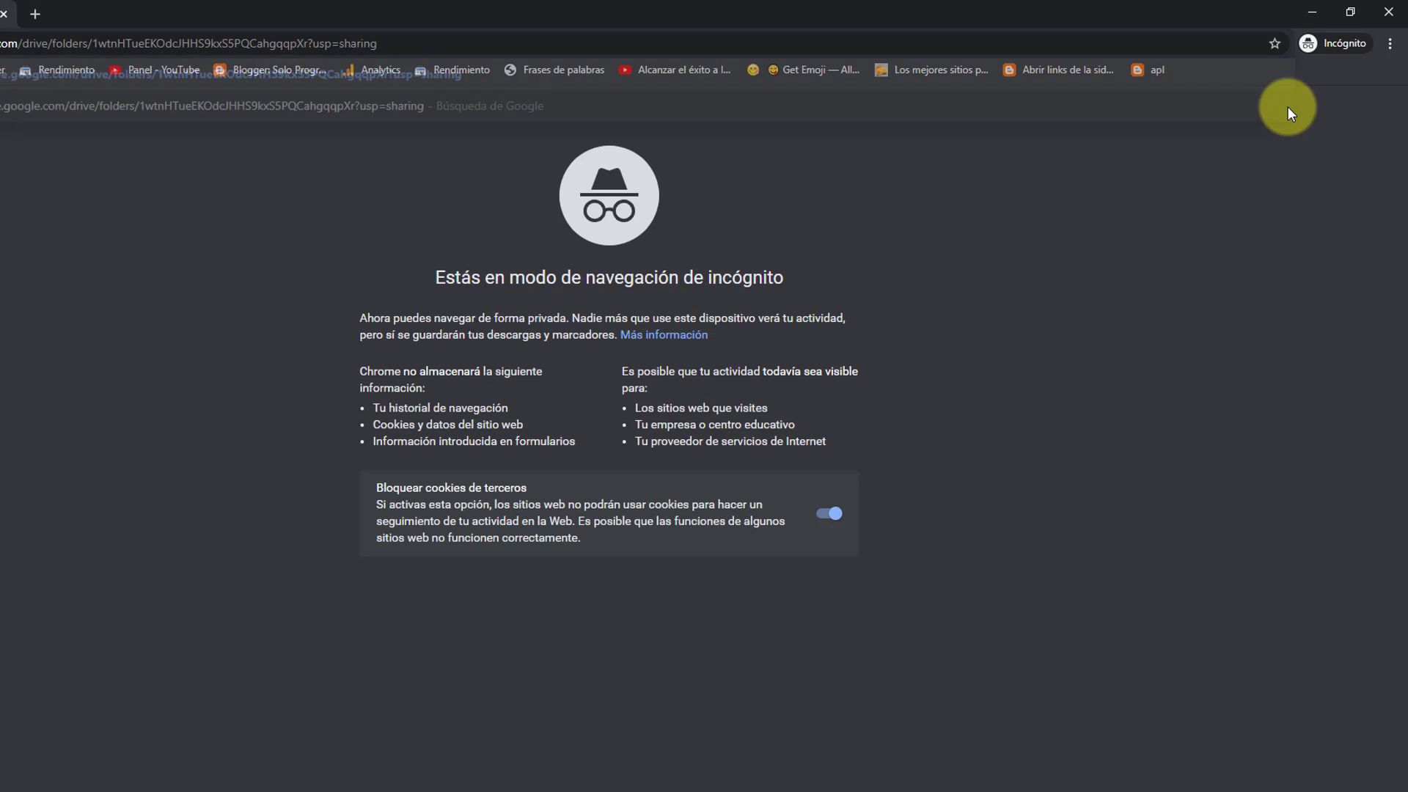
{"action": "key", "text": "Return"}
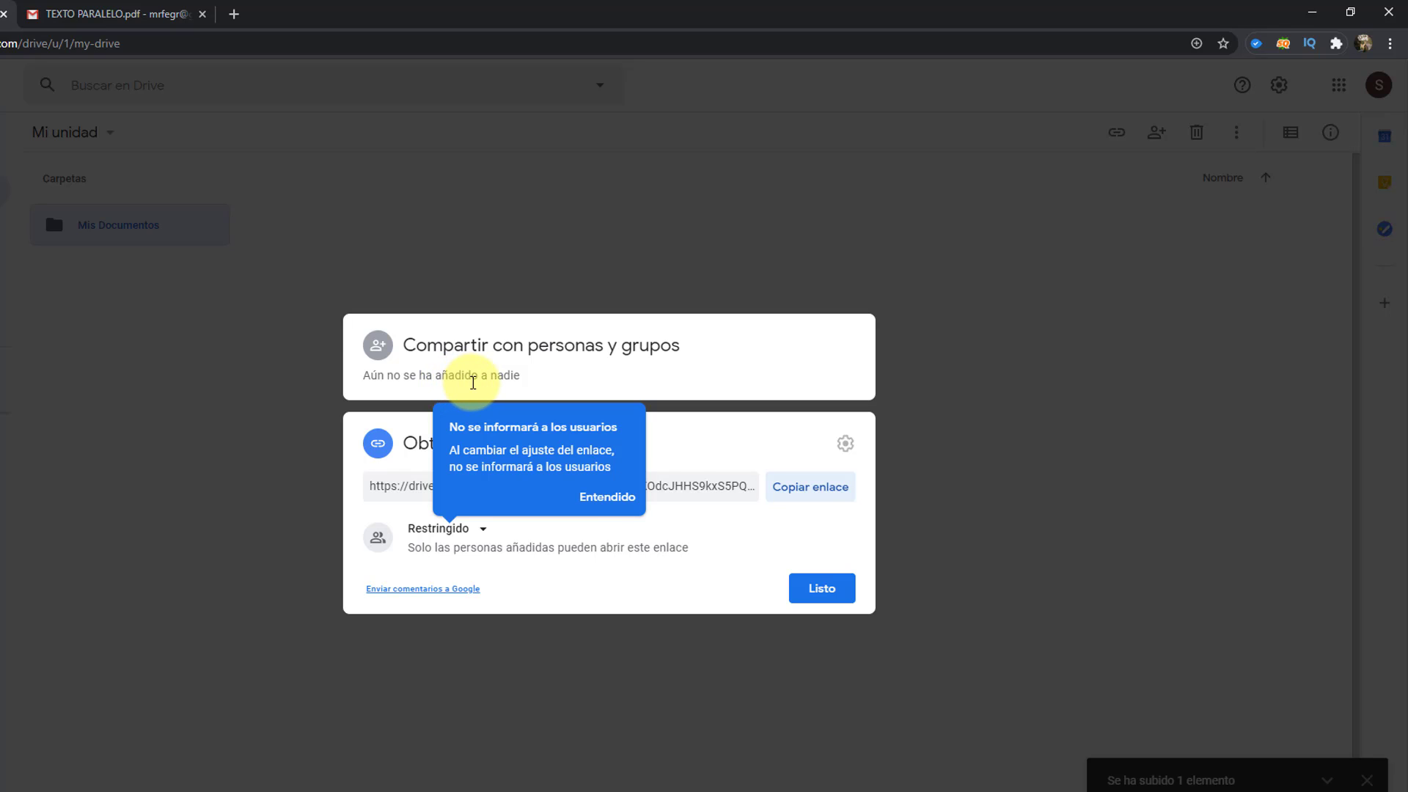
Step: Change the Mis Documentos link access to 'Cualquier persona con el enlace' as Lector
{"action": "left_click", "coordinate": [600, 501]}
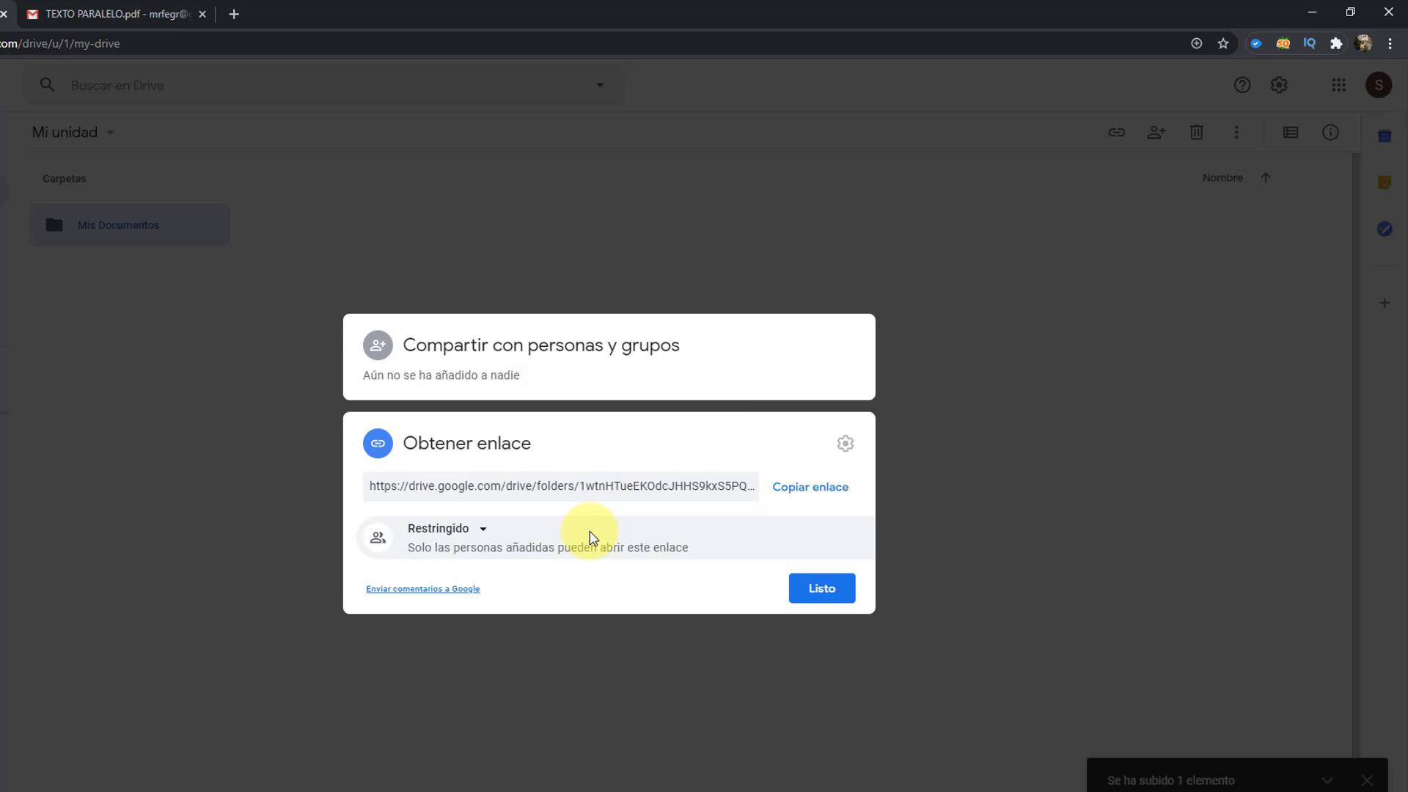
{"action": "left_click", "coordinate": [477, 531]}
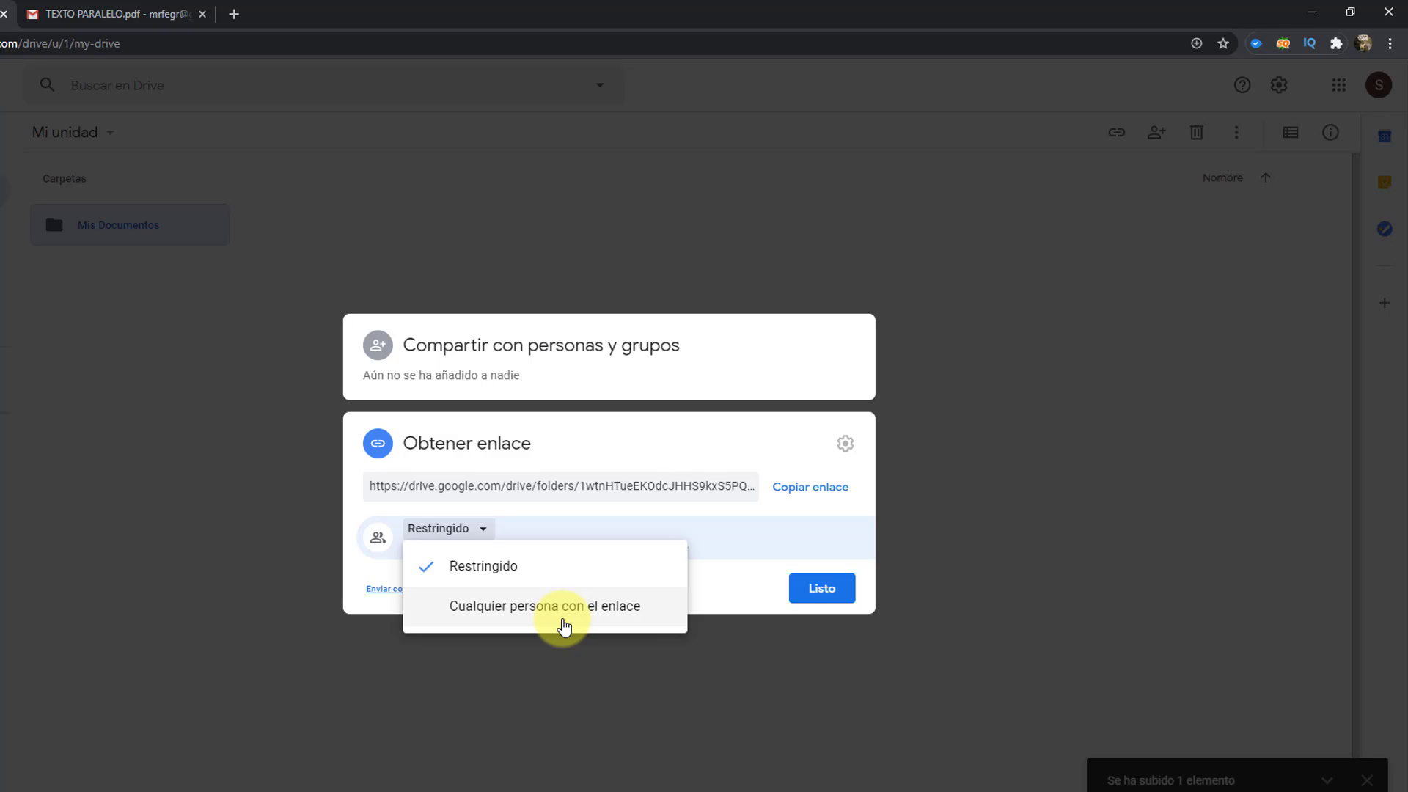
{"action": "left_click", "coordinate": [169, 322]}
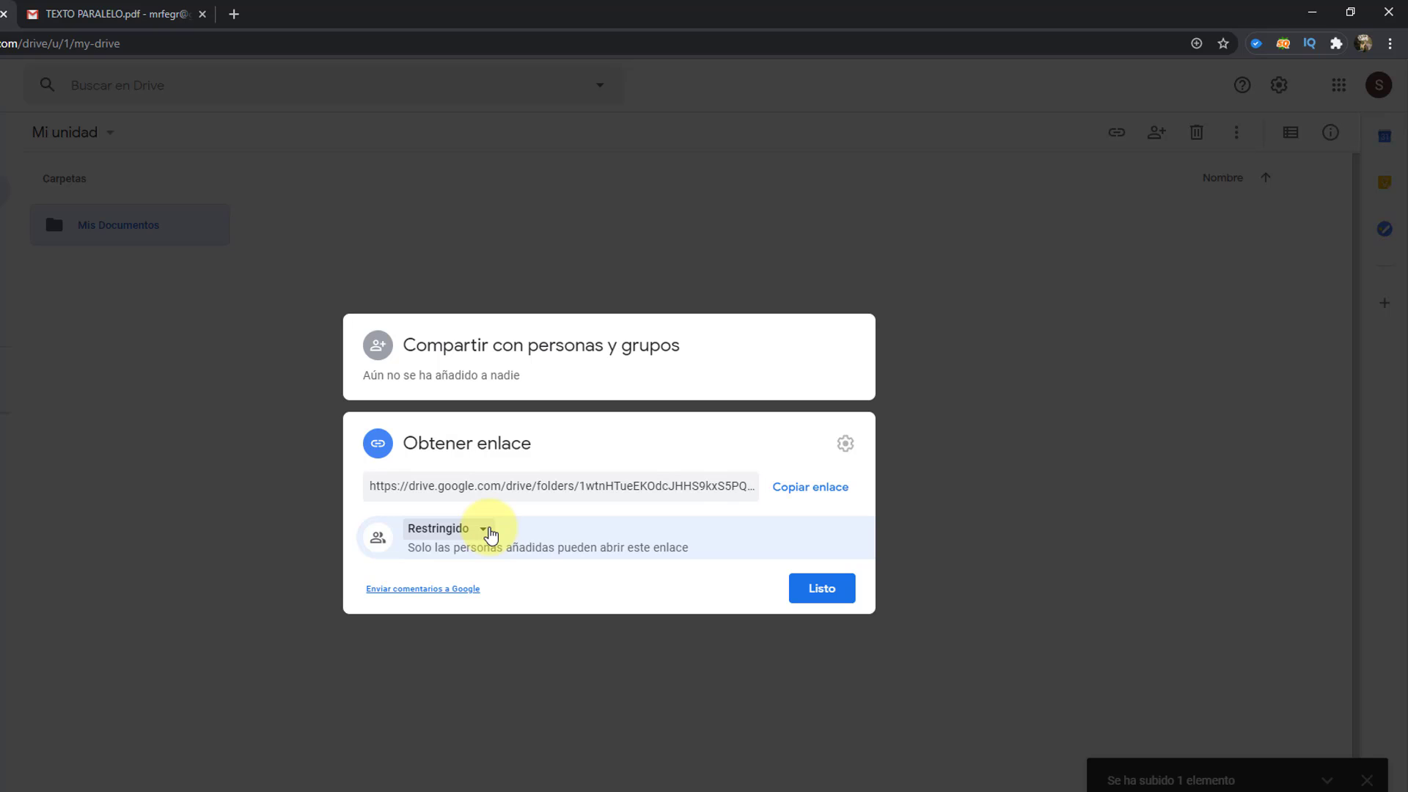
{"action": "left_click", "coordinate": [484, 530]}
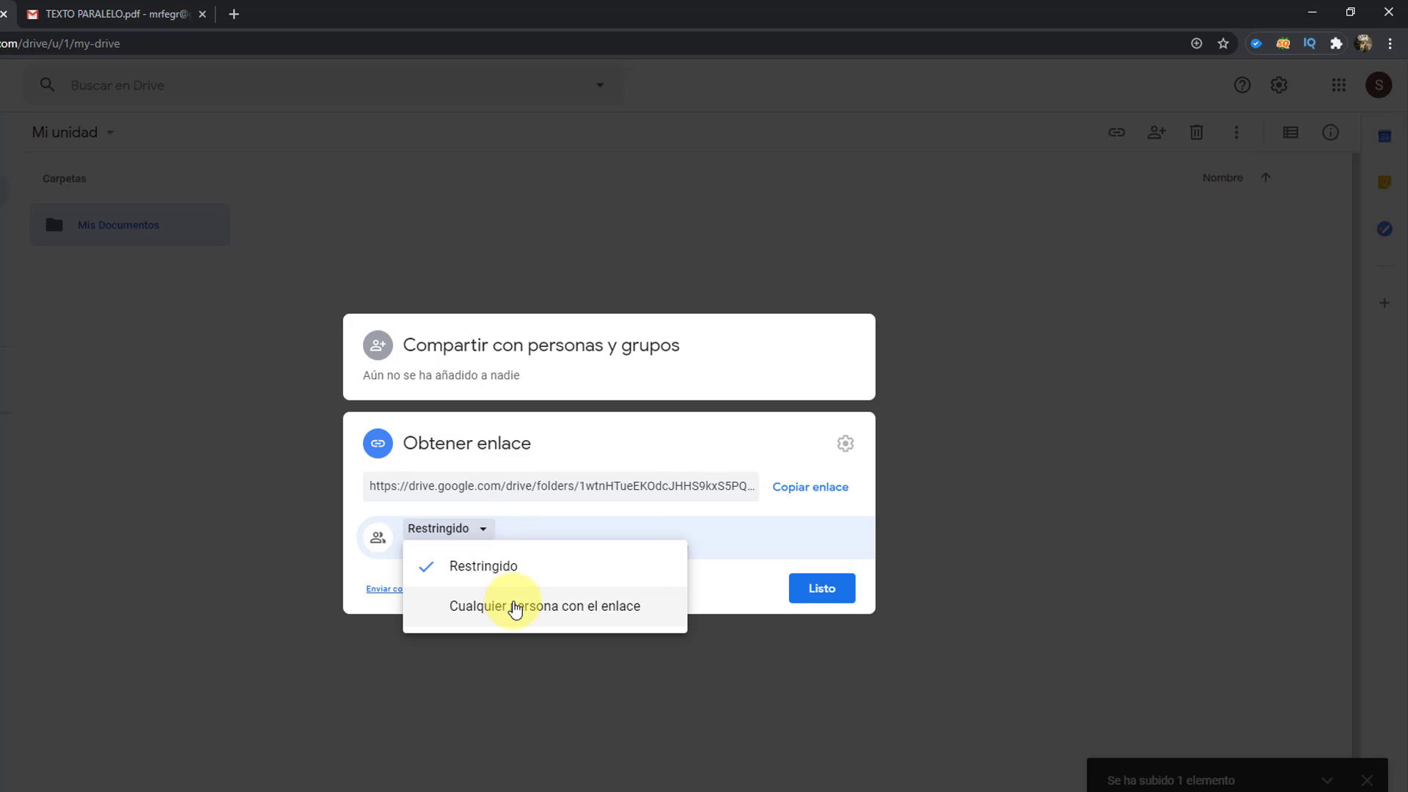
{"action": "left_click", "coordinate": [516, 607]}
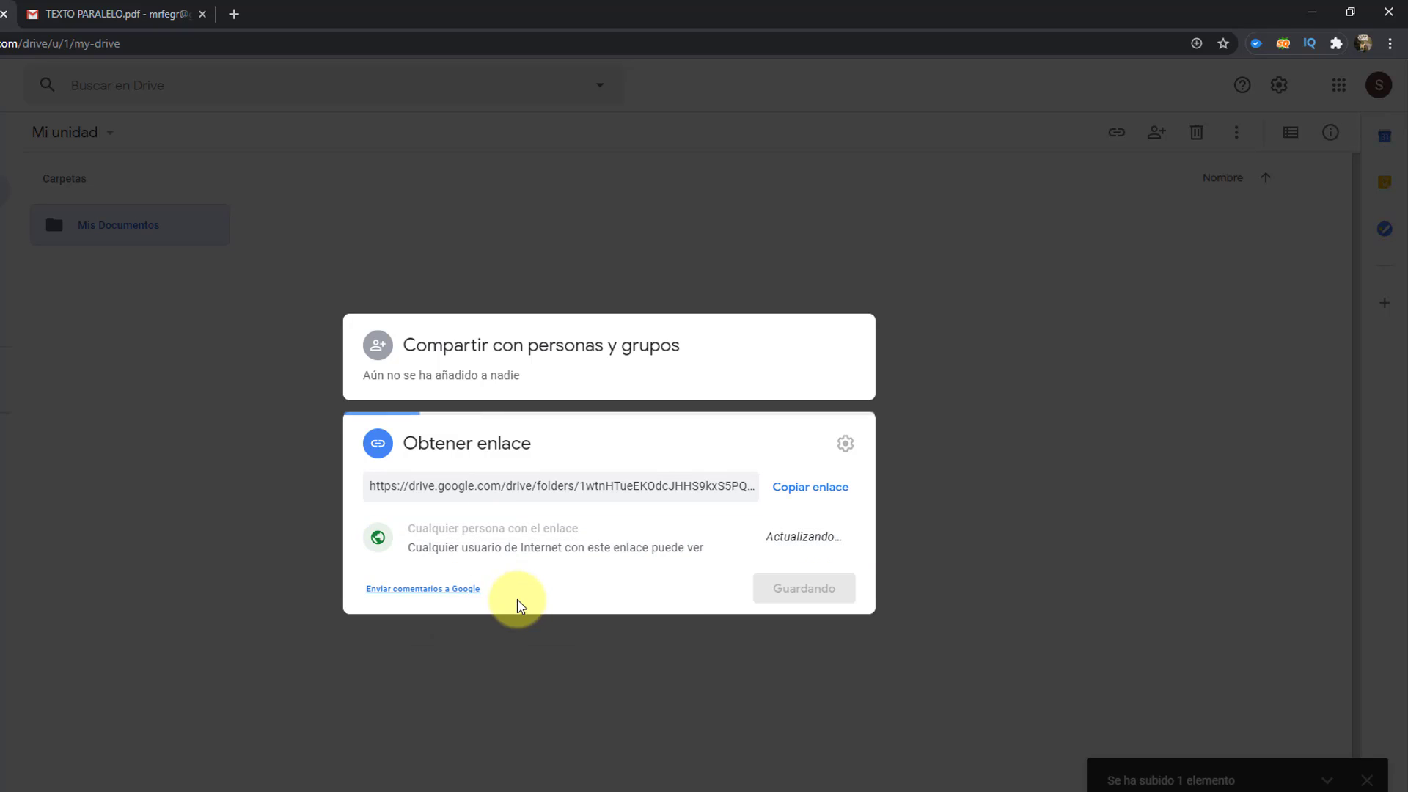
Step: Copy the public folder link and open it in incognito, showing TEXTO PARALELO.pdf
{"action": "left_click", "coordinate": [813, 503]}
{"action": "left_click", "coordinate": [1389, 43]}
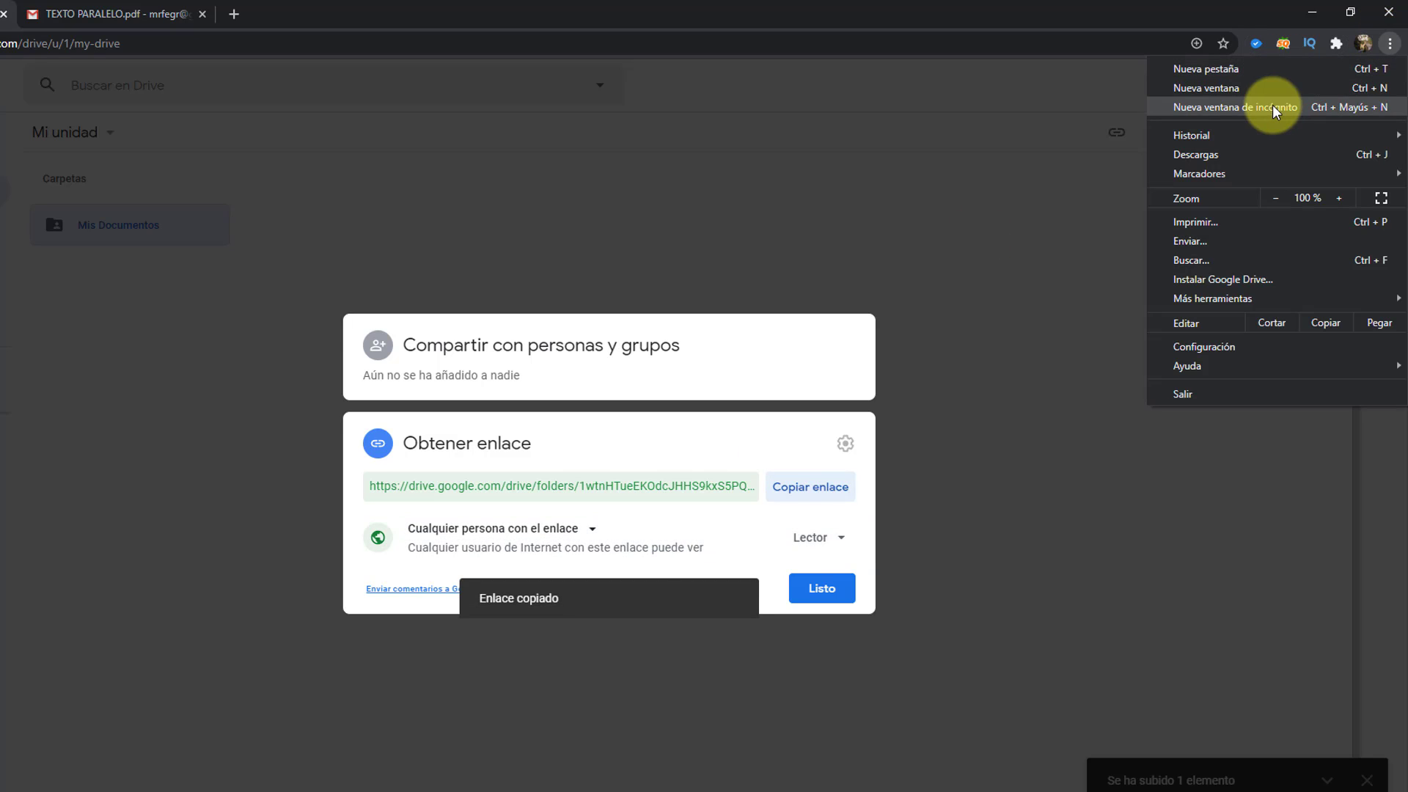
{"action": "left_click", "coordinate": [1272, 106]}
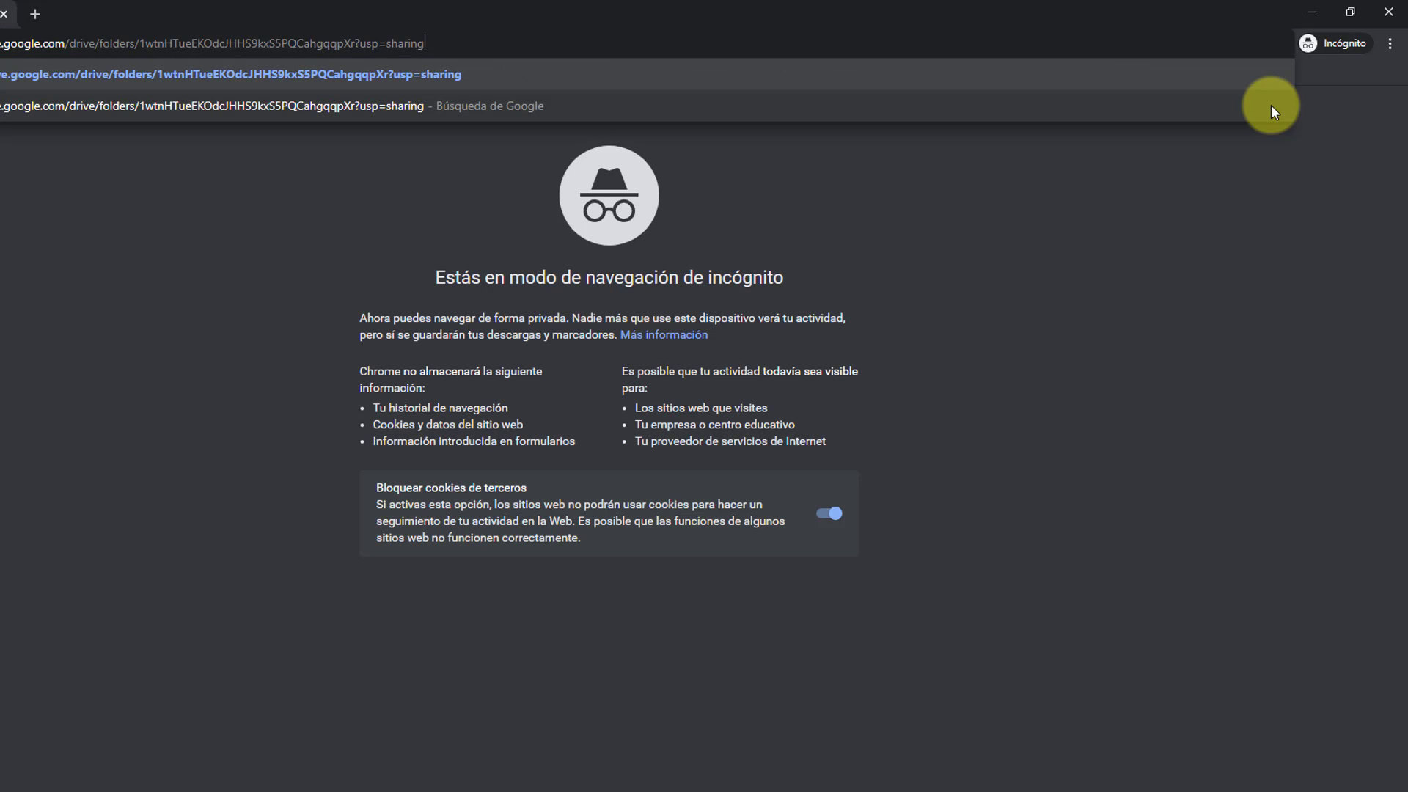
{"action": "key", "text": "Return"}
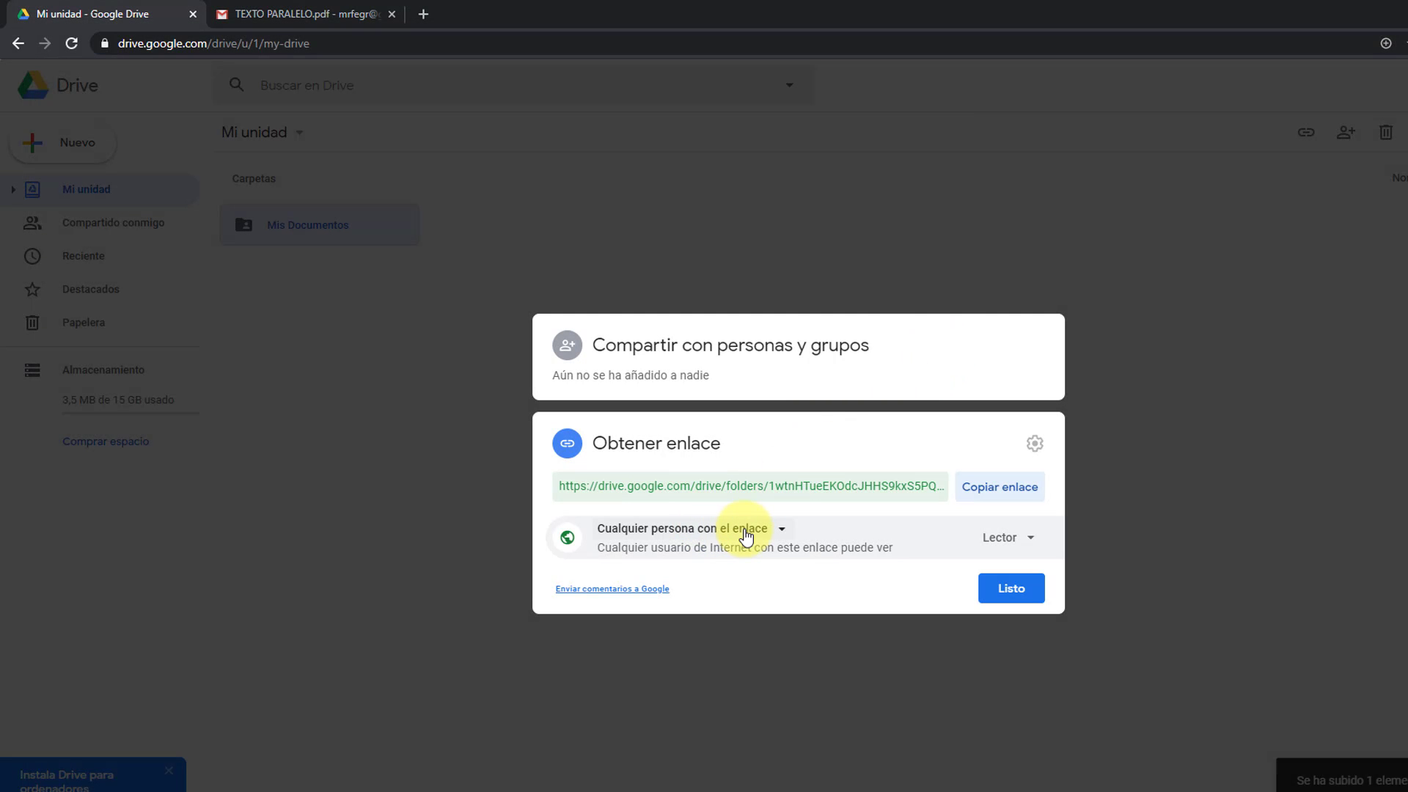
Step: Check Mis Documentos' Compartir settings for anyone-with-link access, then return to the TEXTO PARALELO.pdf Gmail draft
{"action": "left_click", "coordinate": [753, 530]}
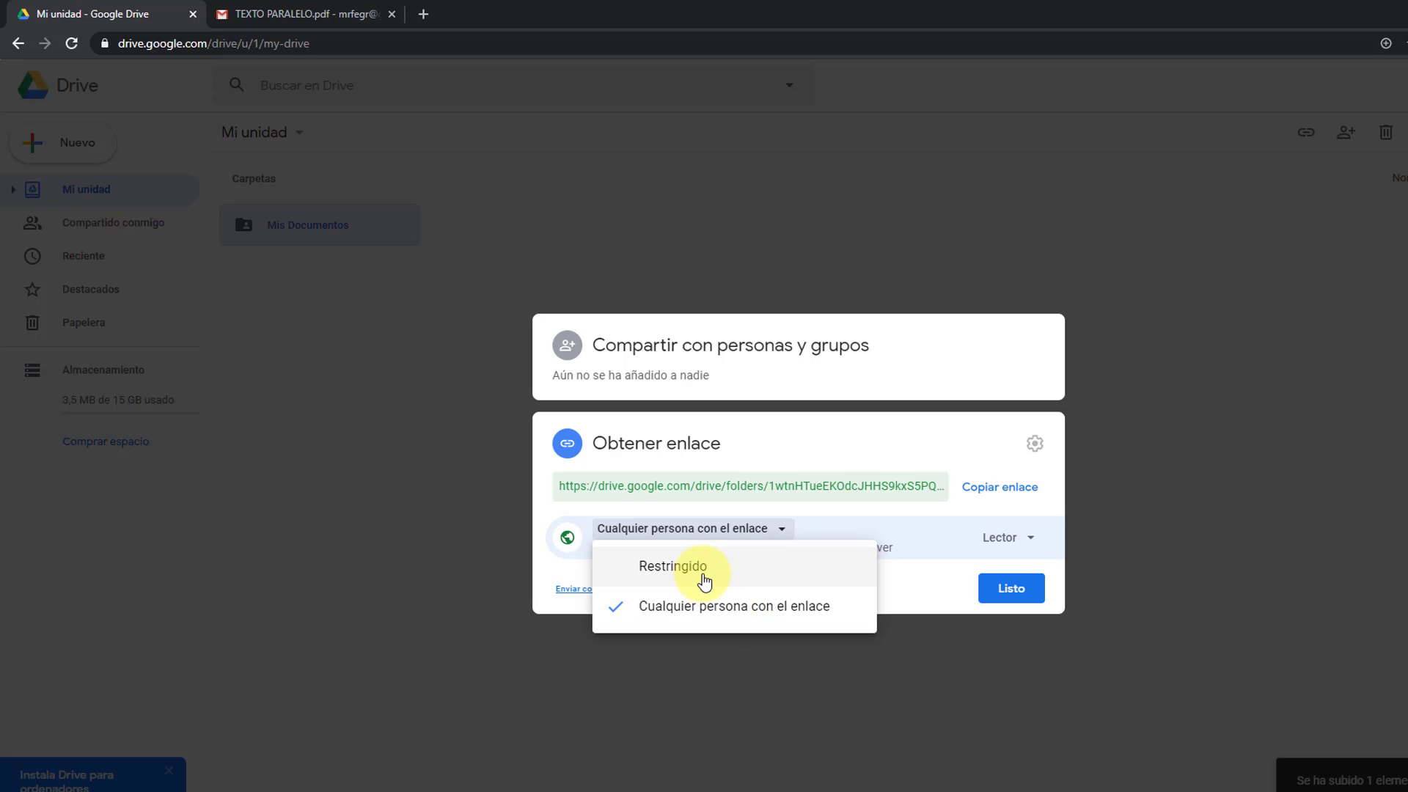
{"action": "left_click", "coordinate": [812, 683]}
{"action": "right_click", "coordinate": [339, 260]}
{"action": "right_click", "coordinate": [308, 232]}
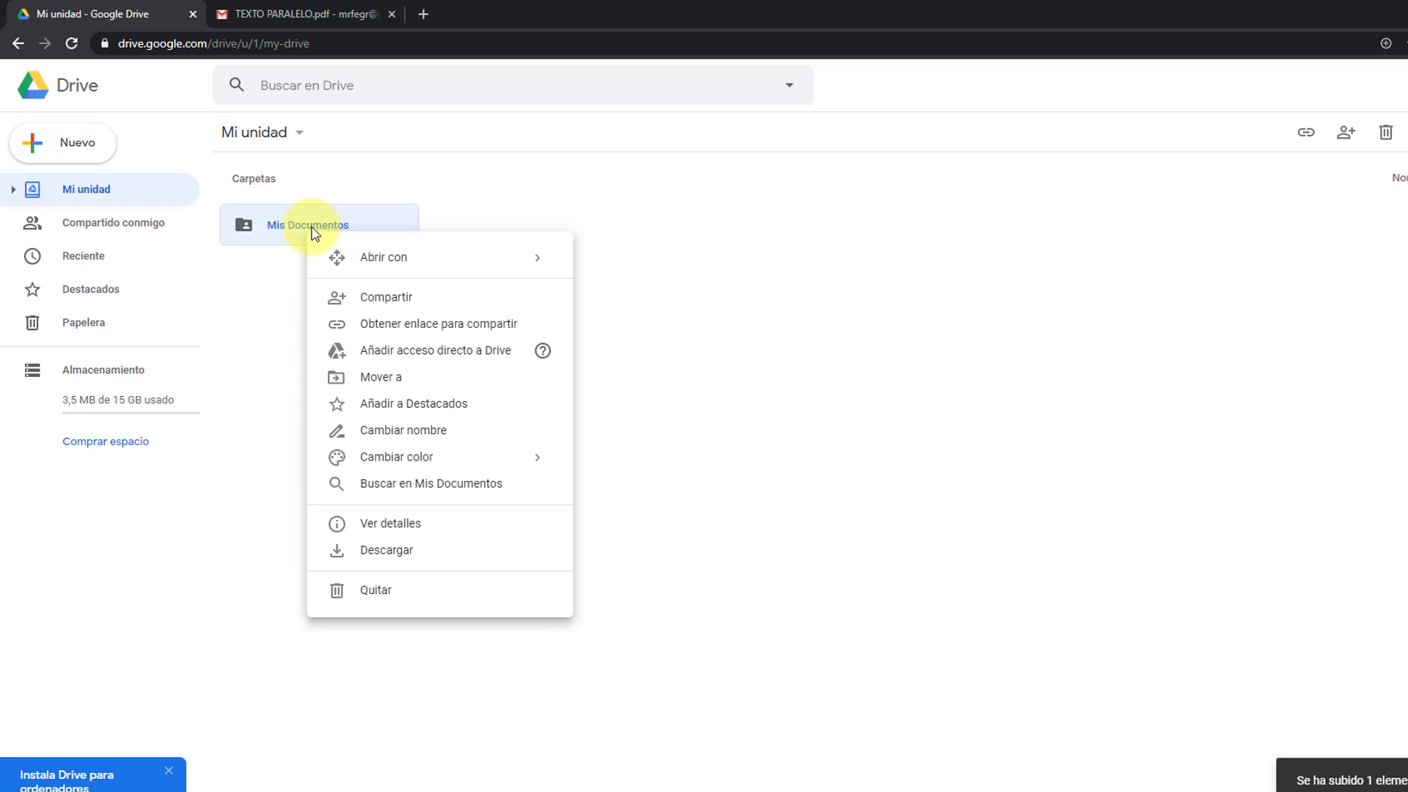
{"action": "left_click", "coordinate": [412, 303]}
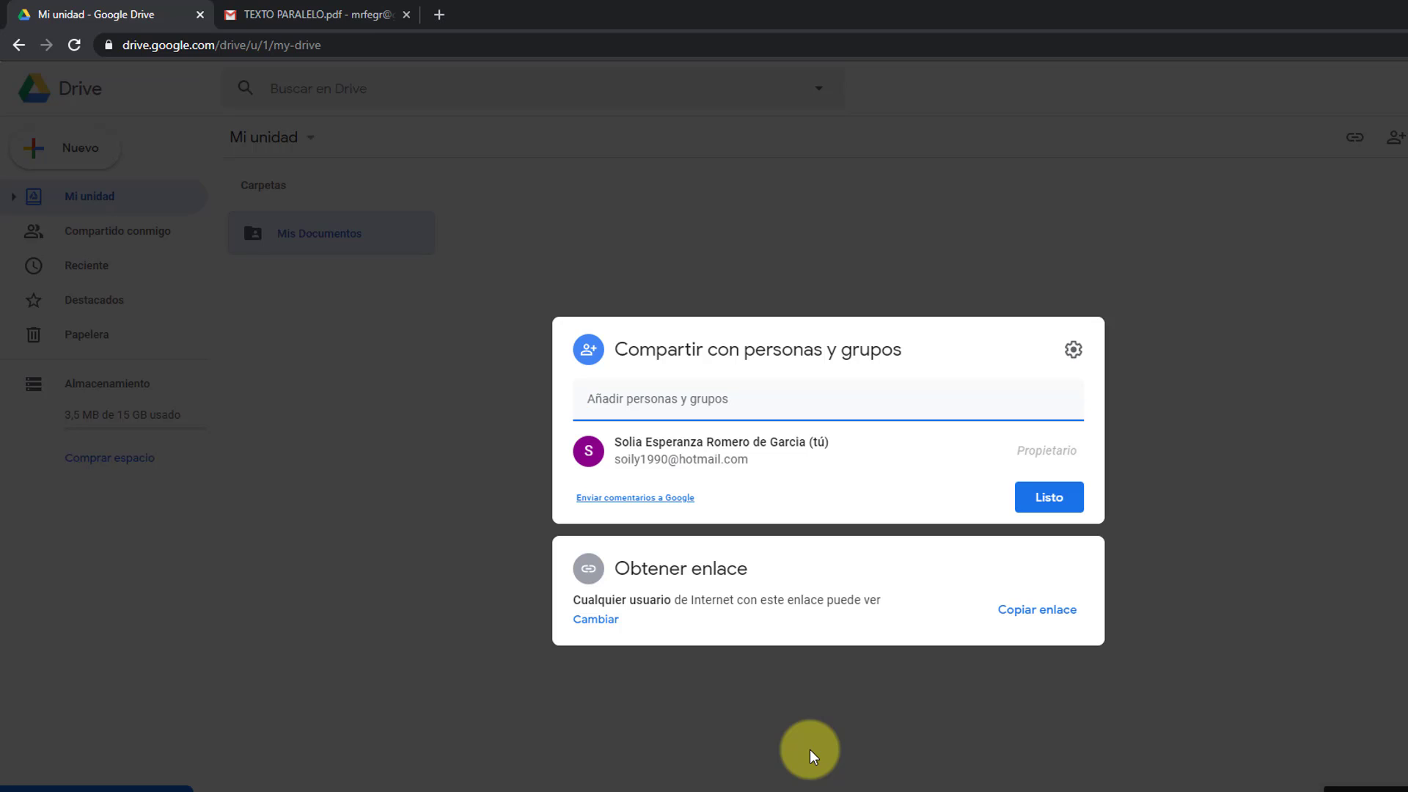
{"action": "left_click", "coordinate": [374, 15]}
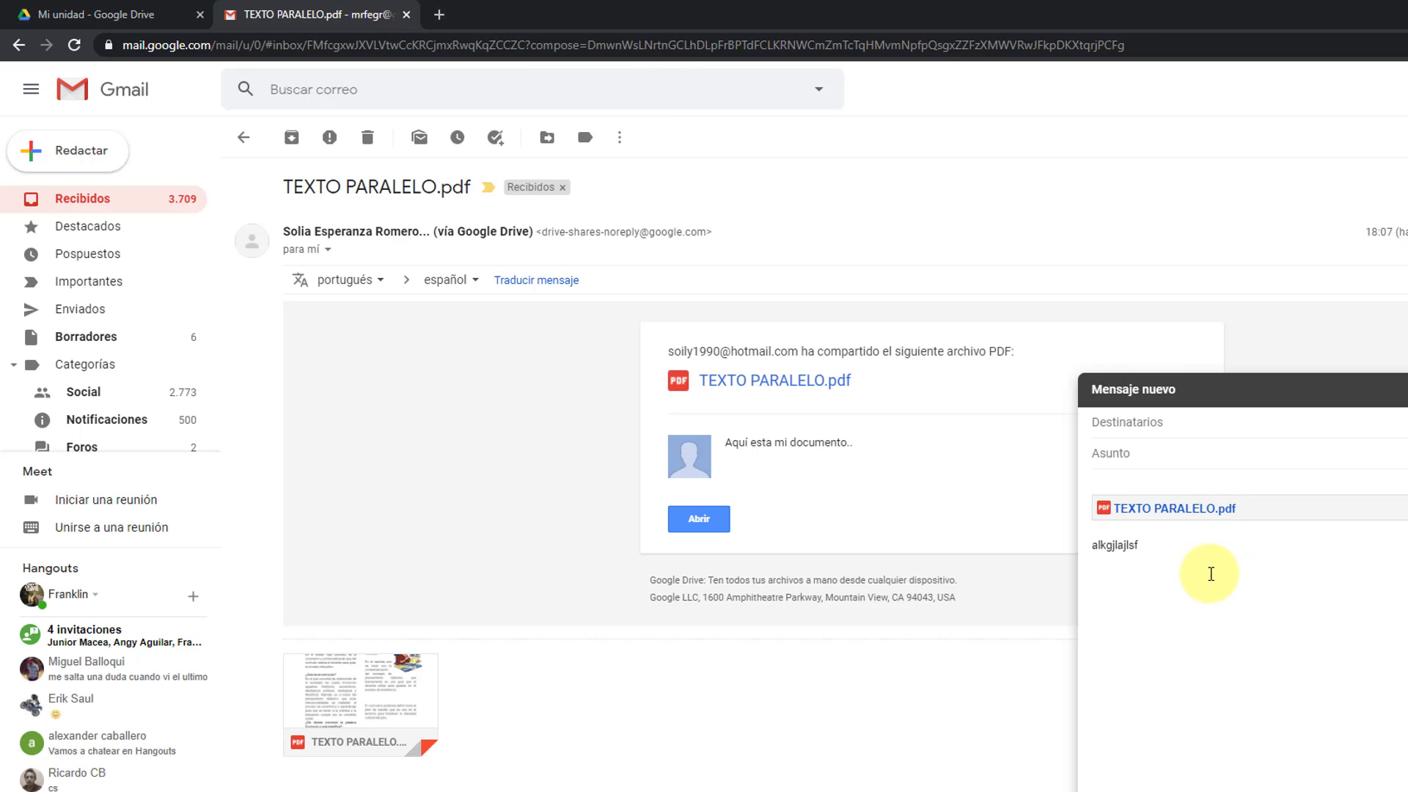